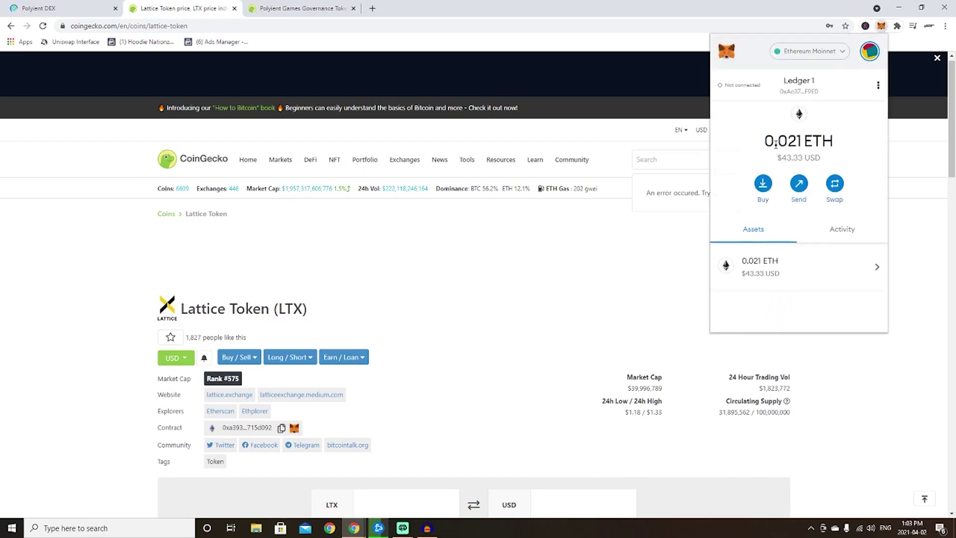
scroll(778, 154, down, 1)
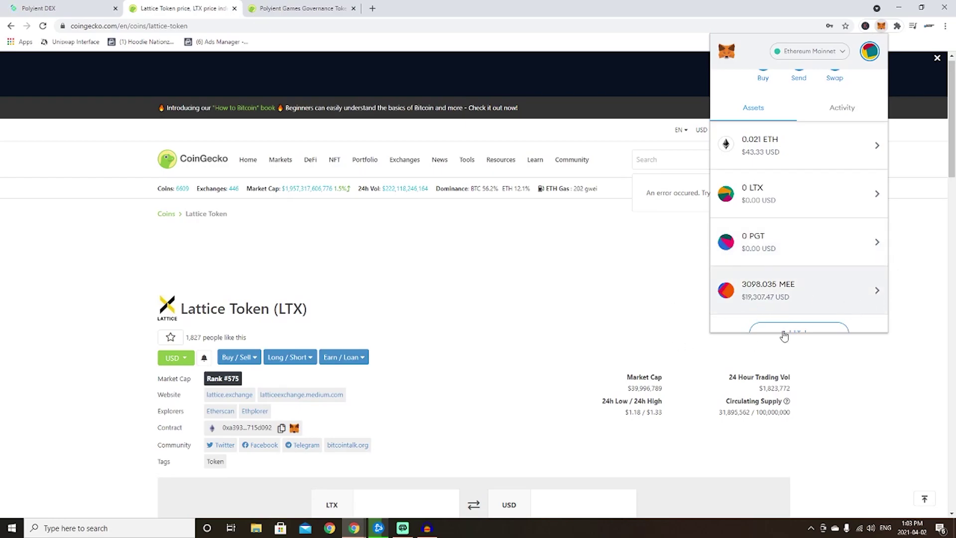
Open the MEE token in MetaMask and highlight its $19,307.47 USD value several times.
click(794, 299)
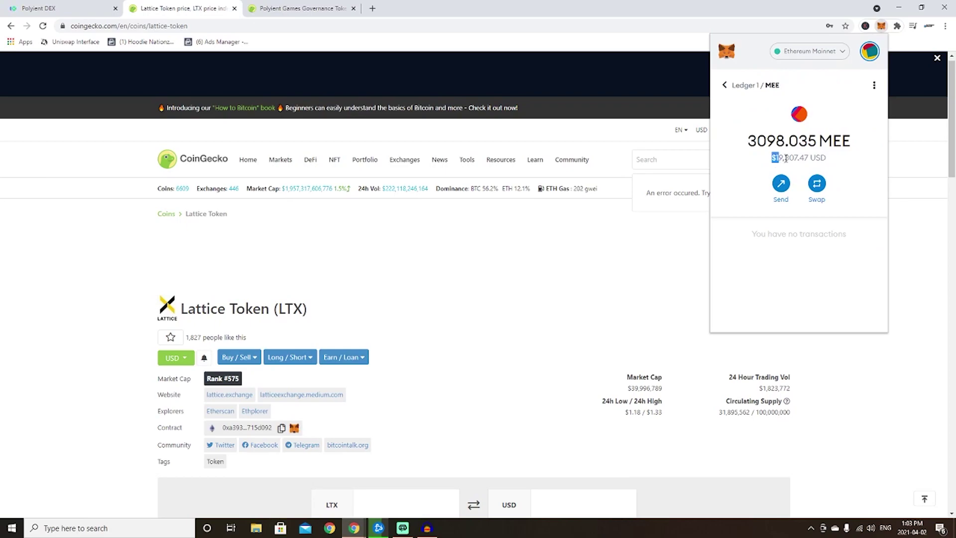
drag(771, 158, 836, 163)
click(837, 161)
drag(832, 160, 767, 161)
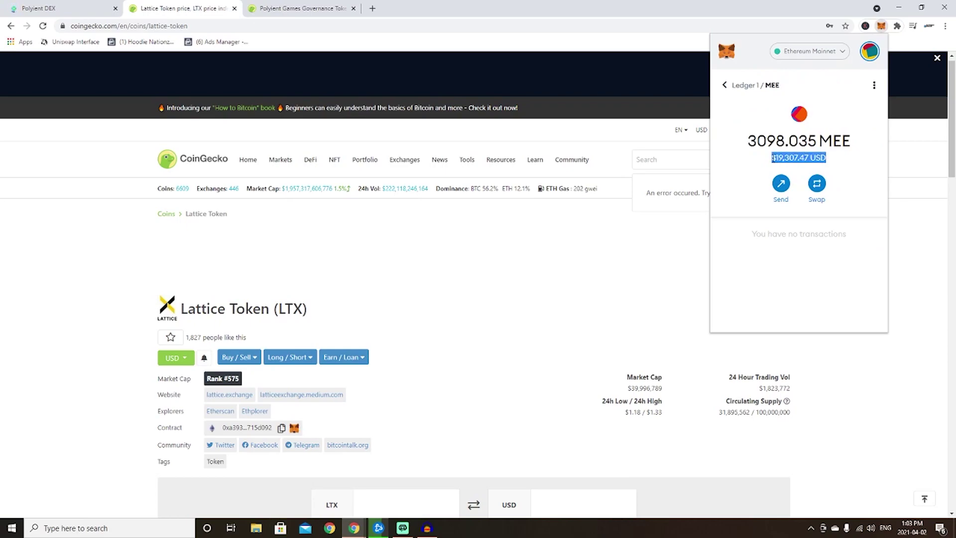
click(772, 160)
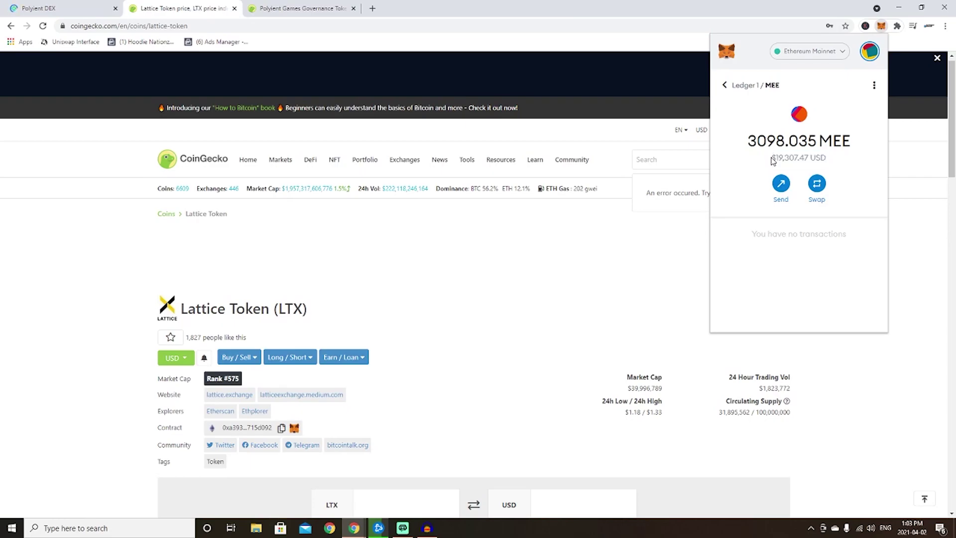
drag(771, 160, 829, 159)
click(845, 166)
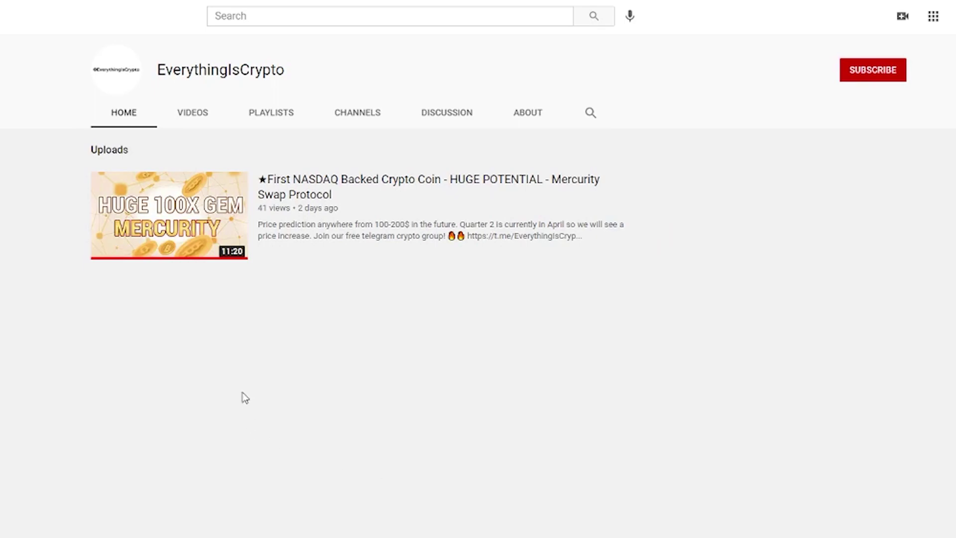
Subscribe to EverythingIsCrypto and set the channel's notification bell to All.
click(871, 77)
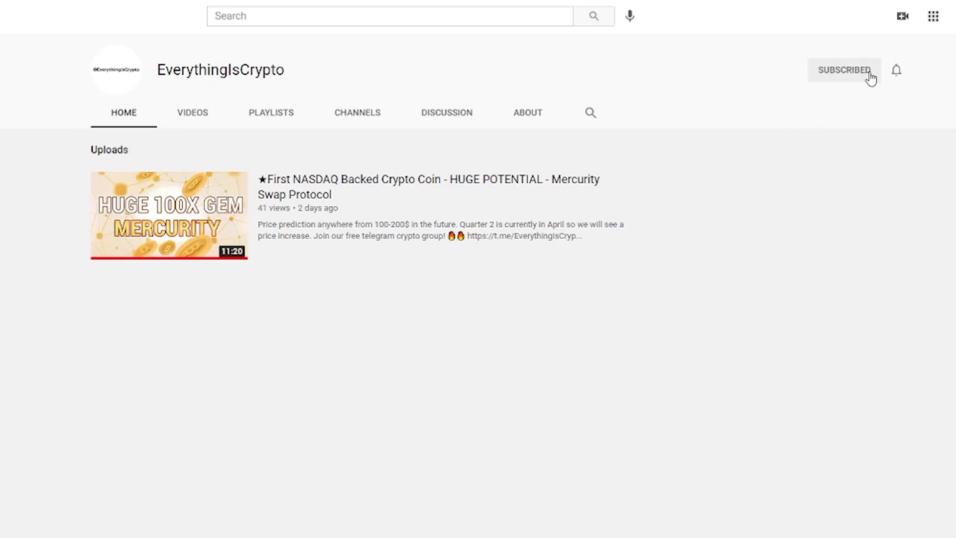
click(897, 71)
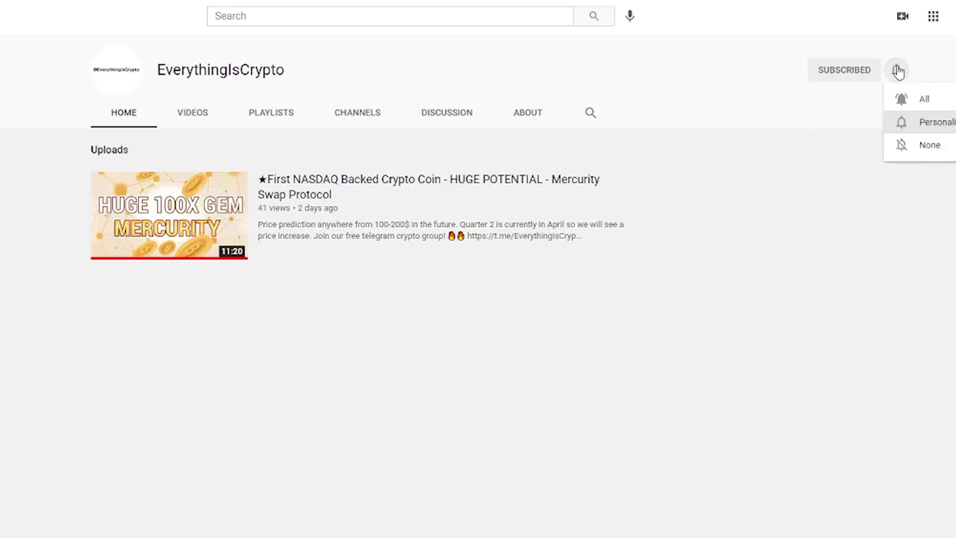
click(924, 98)
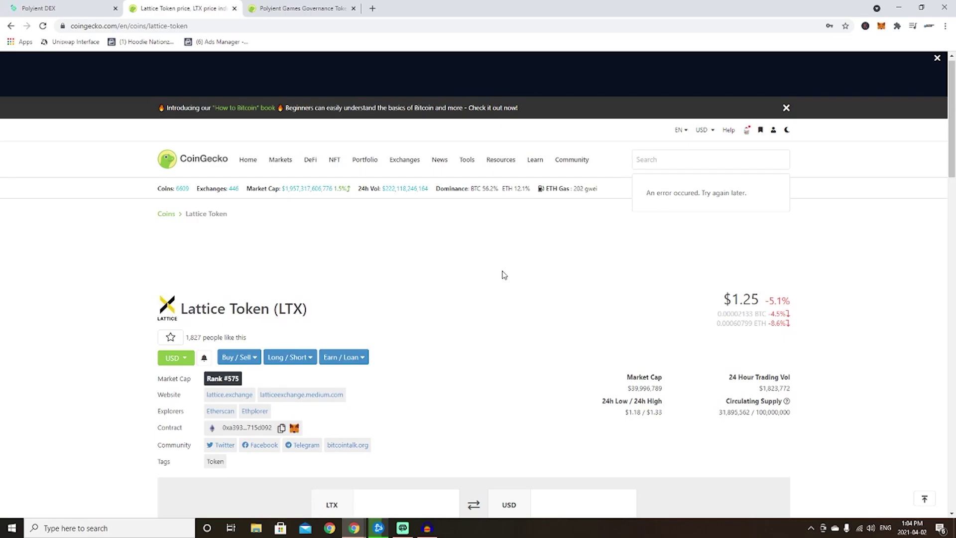
Check the MetaMask token balances, close the popup, and reload the Lattice Token page.
click(881, 25)
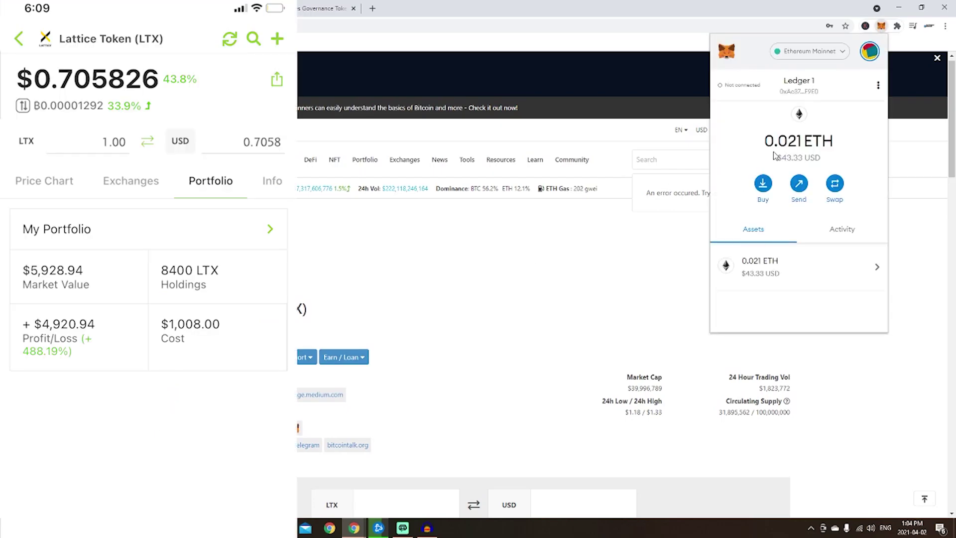
scroll(775, 155, down, 1)
scroll(777, 254, down, 3)
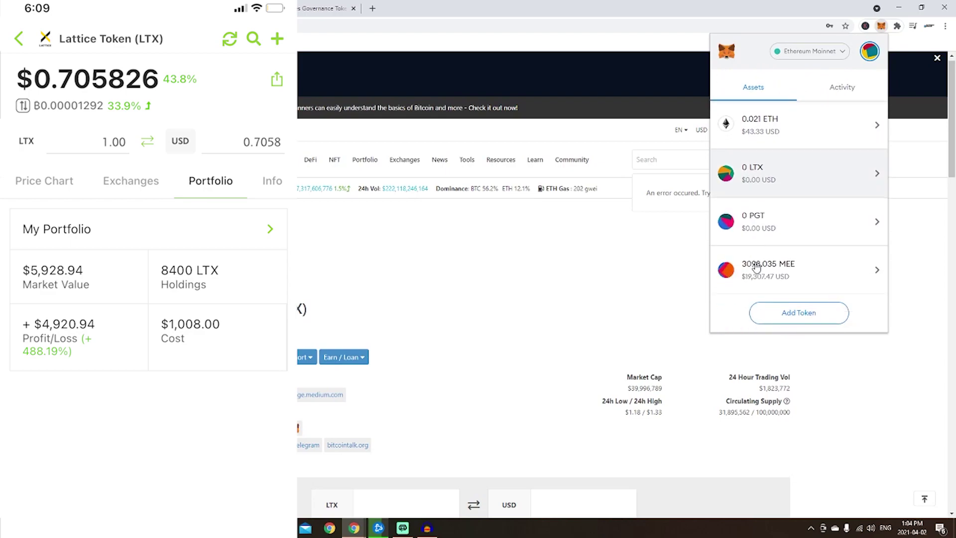
click(325, 290)
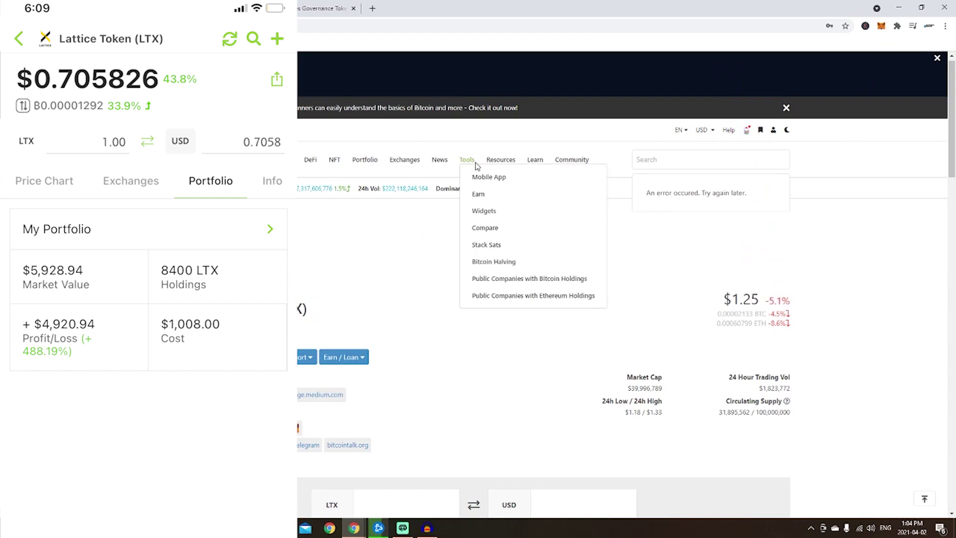
click(523, 294)
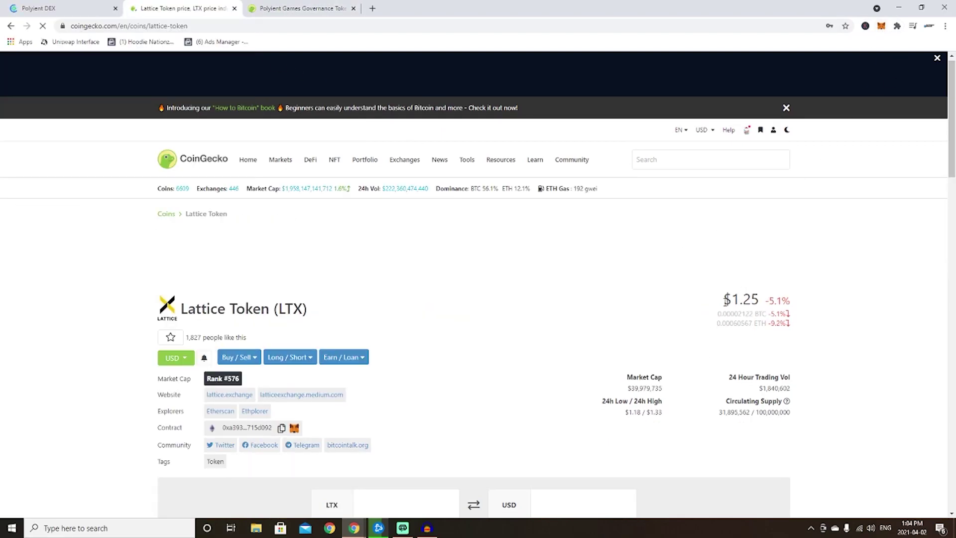
drag(723, 299, 760, 299)
click(736, 343)
scroll(773, 350, down, 4)
scroll(773, 350, down, 3)
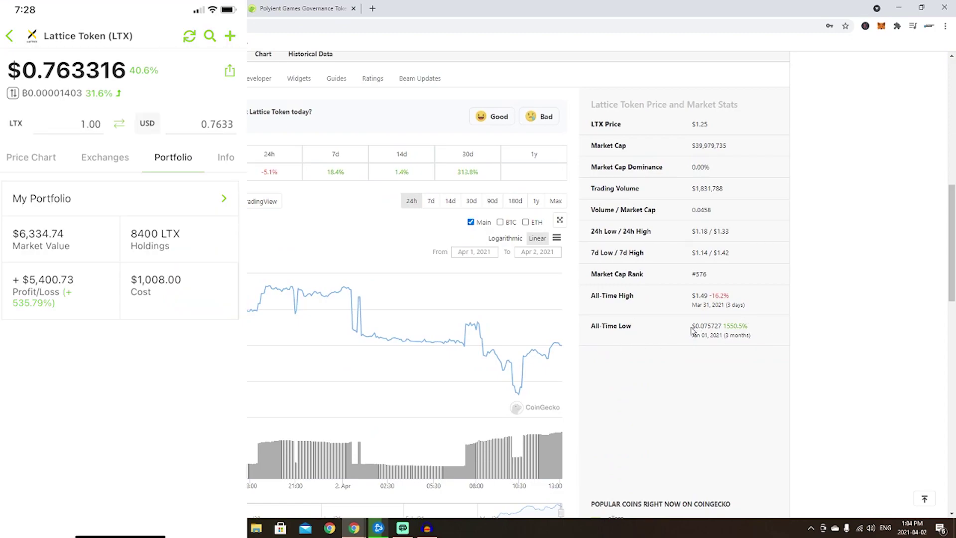
drag(691, 327, 725, 327)
click(777, 319)
scroll(785, 337, up, 5)
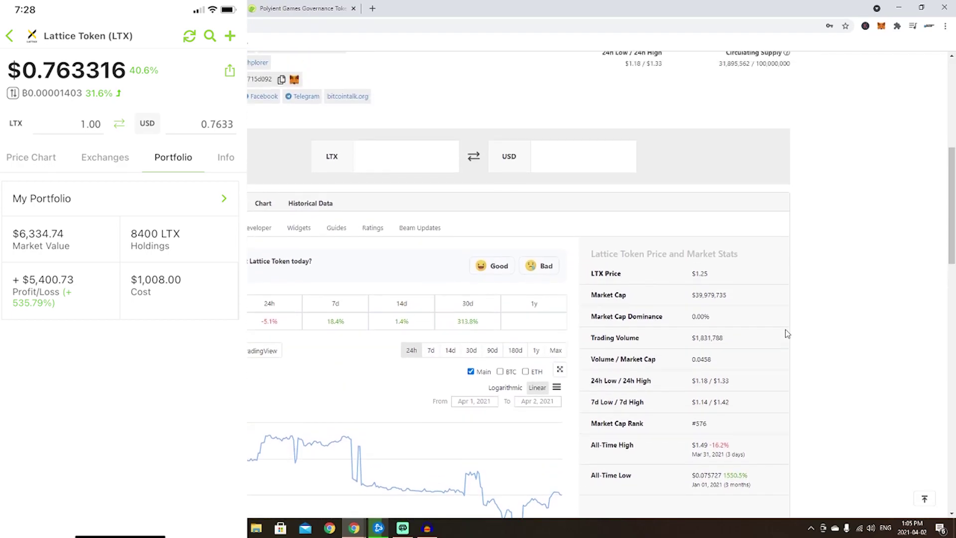
scroll(785, 332, up, 5)
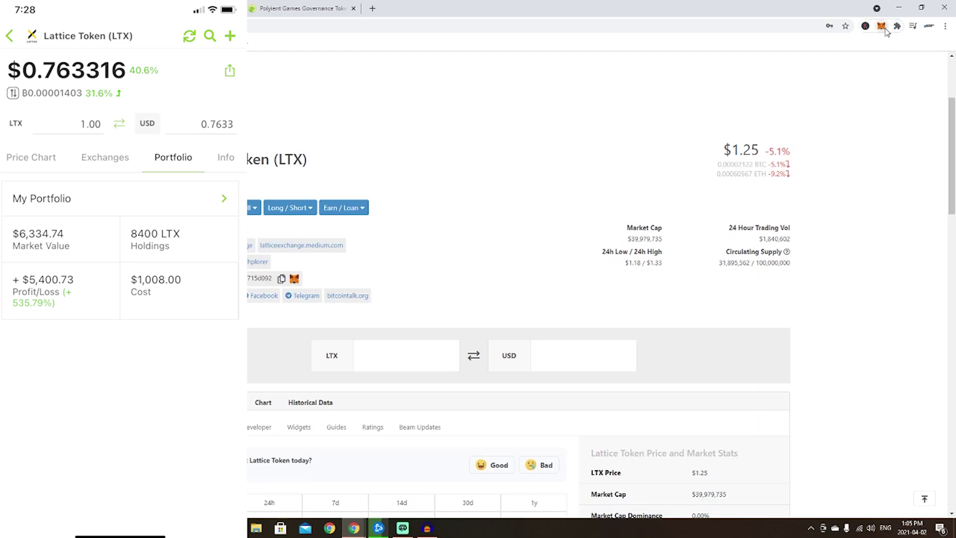
click(881, 27)
scroll(836, 158, down, 2)
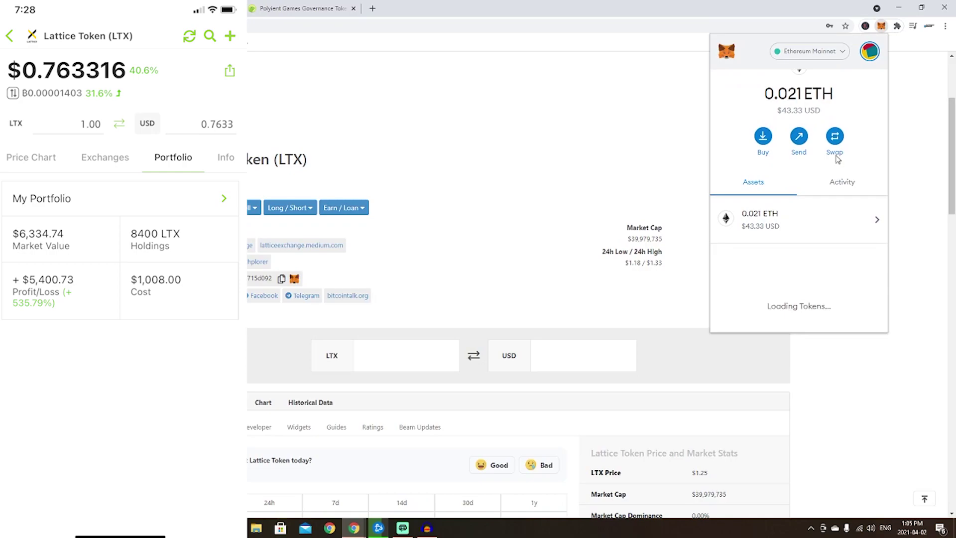
scroll(836, 159, down, 2)
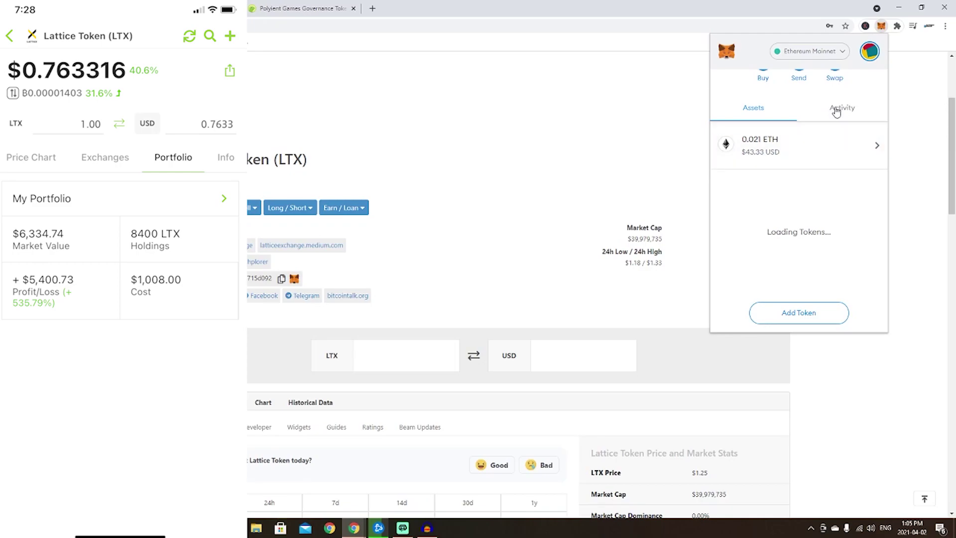
scroll(837, 111, up, 3)
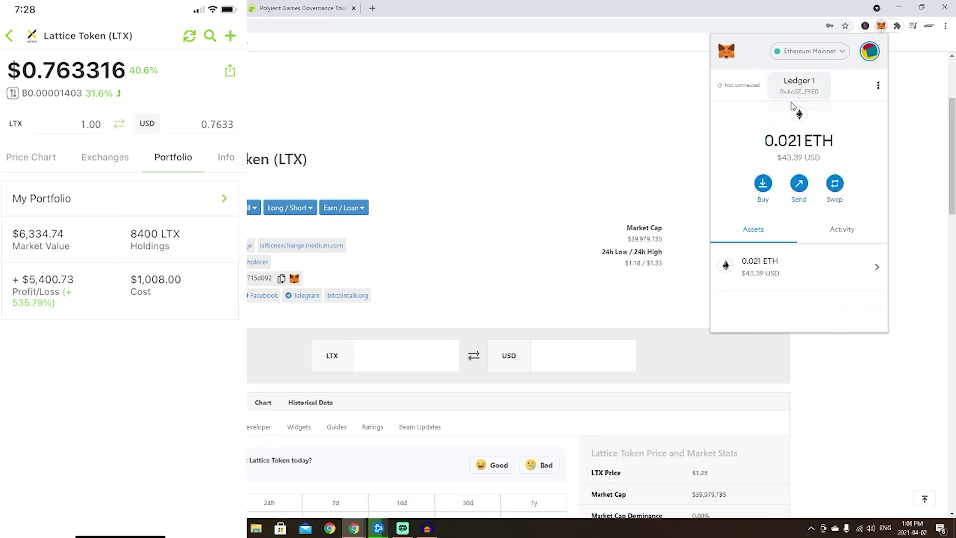
scroll(836, 184, down, 3)
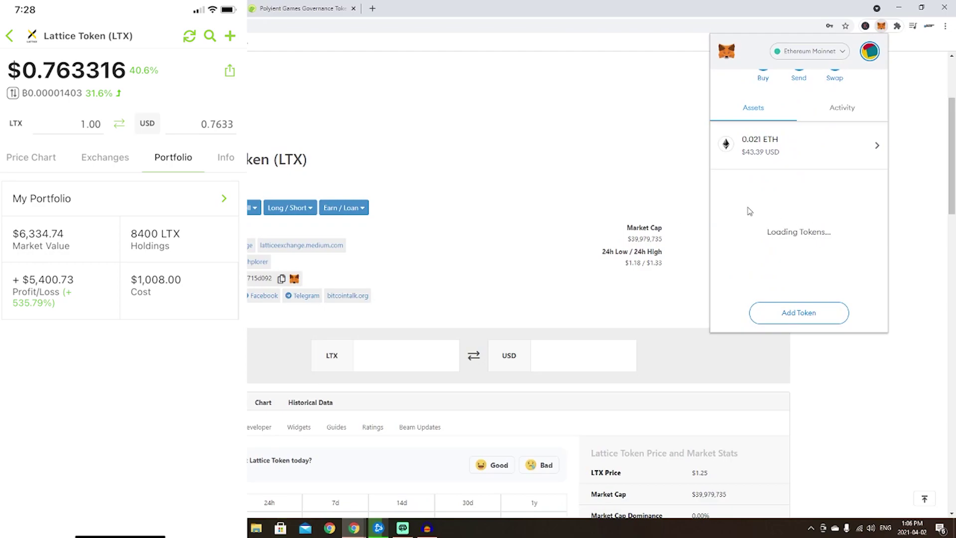
click(607, 170)
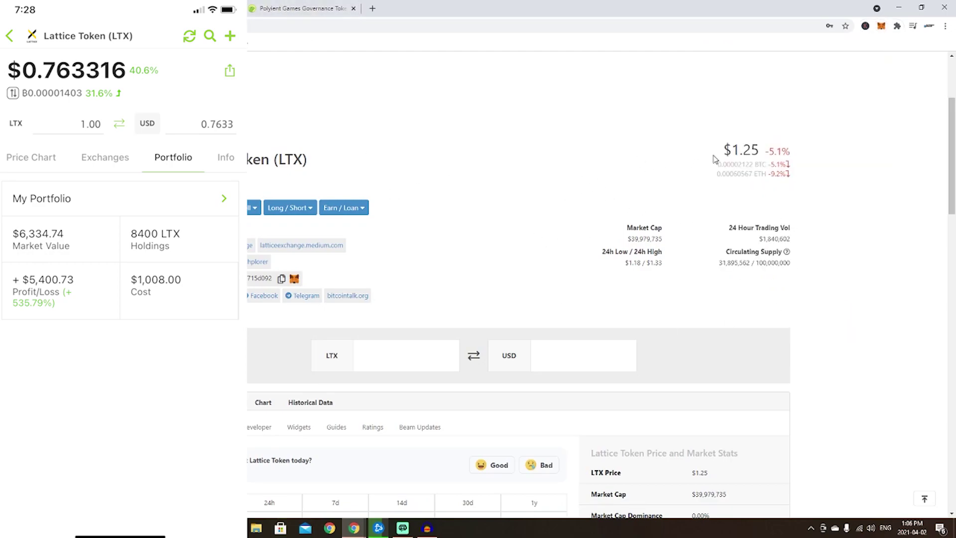
scroll(612, 224, down, 4)
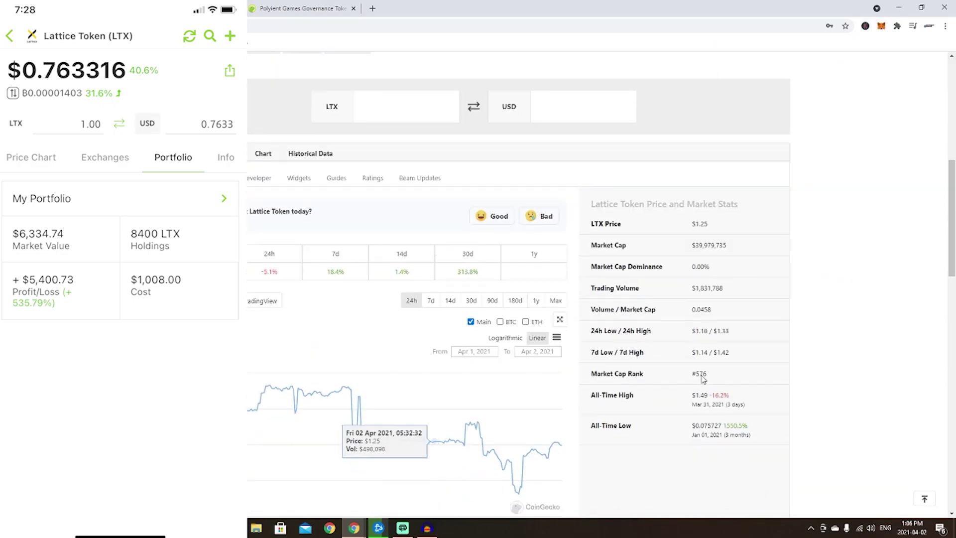
scroll(834, 361, up, 2)
scroll(834, 361, up, 1)
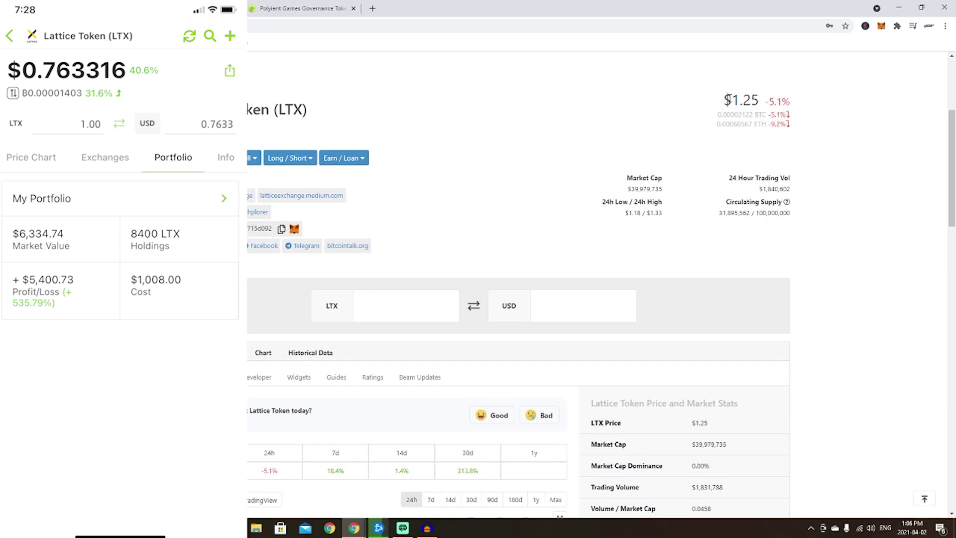
Highlight the LTX price and token title, then switch to the Polyient Games Governance Token page.
mouse_move(725, 99)
mouse_down()
mouse_move(773, 99)
mouse_move(708, 90)
mouse_move(792, 126)
mouse_move(726, 95)
mouse_move(807, 122)
mouse_up()
click(810, 131)
click(717, 102)
click(817, 128)
click(724, 100)
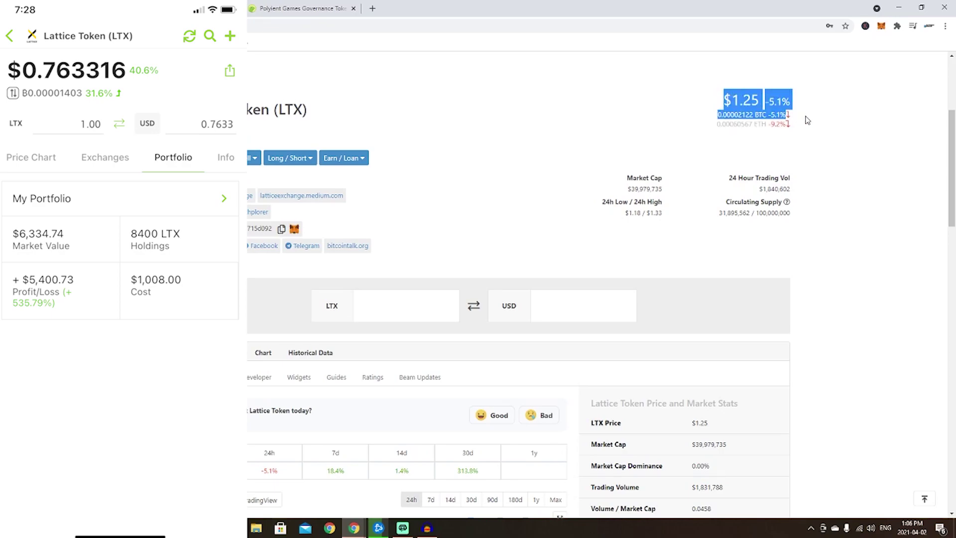
click(477, 137)
drag(308, 110, 246, 109)
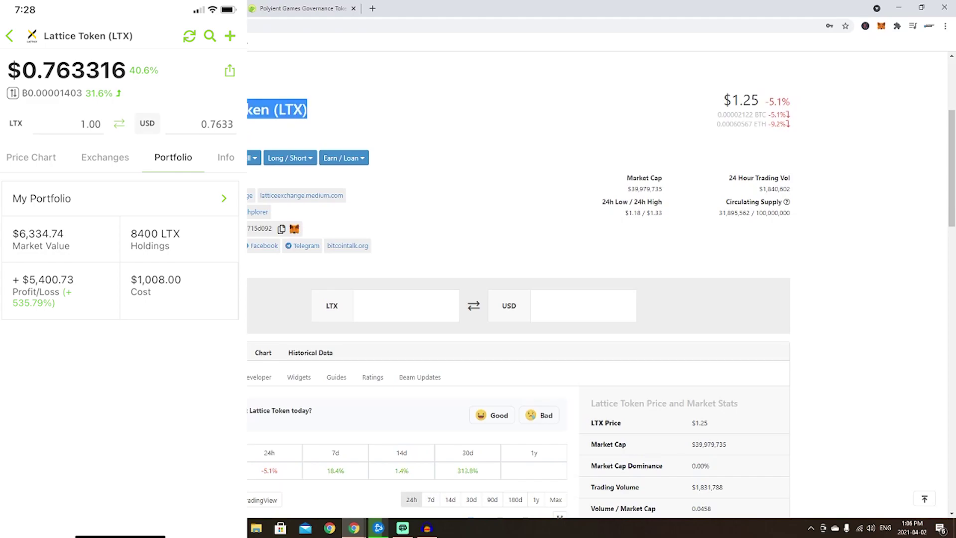
click(466, 114)
scroll(341, 101, up, 5)
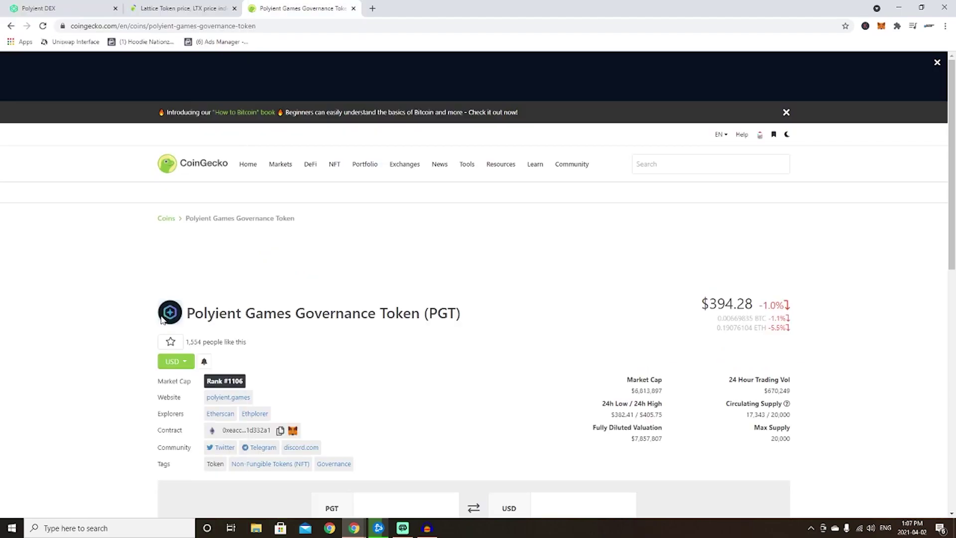
Highlight the Polyient Games name, then check the Lattice Token's $1.25 price.
drag(502, 312, 209, 307)
click(153, 311)
click(183, 8)
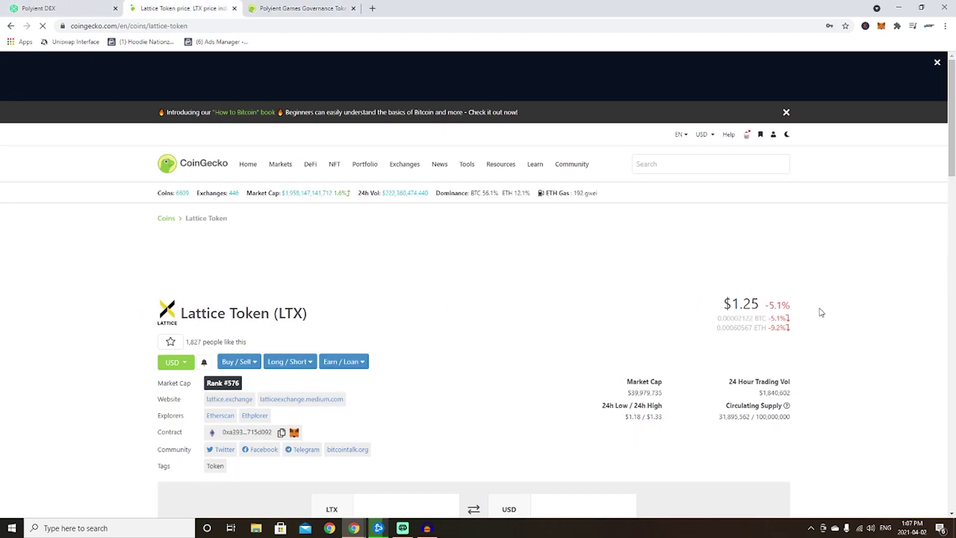
drag(721, 299, 774, 303)
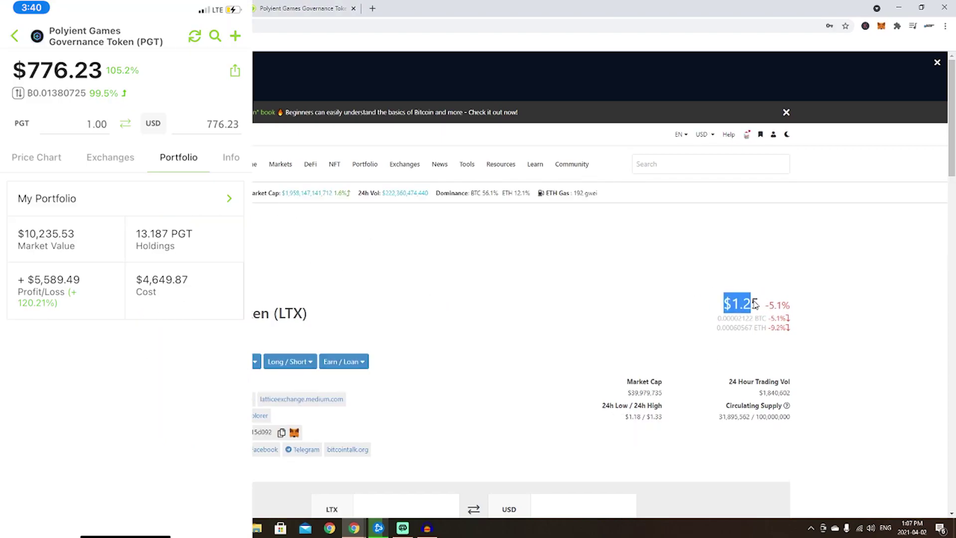
Return to Polyient Games and highlight its name and $394.28 price.
click(288, 7)
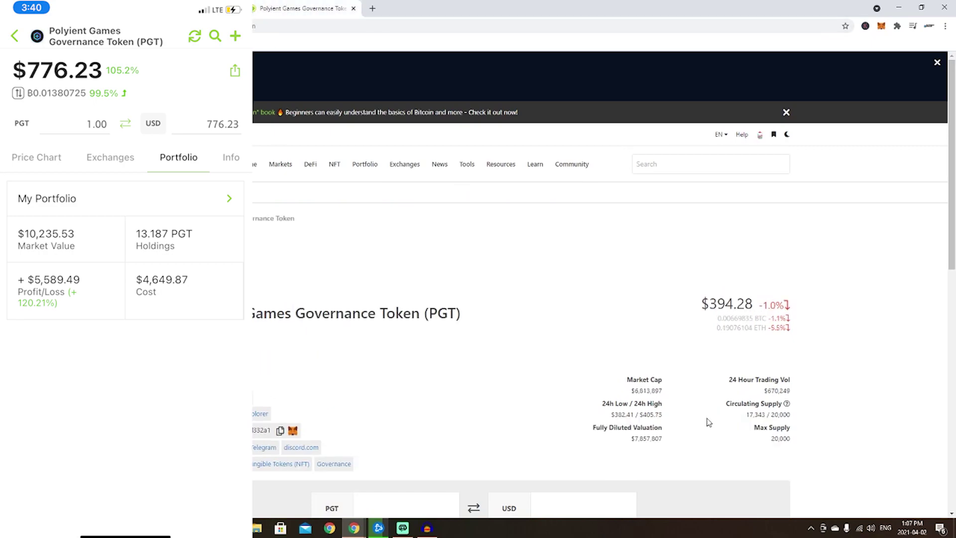
triple_click(469, 313)
click(688, 319)
drag(702, 306, 758, 305)
click(808, 302)
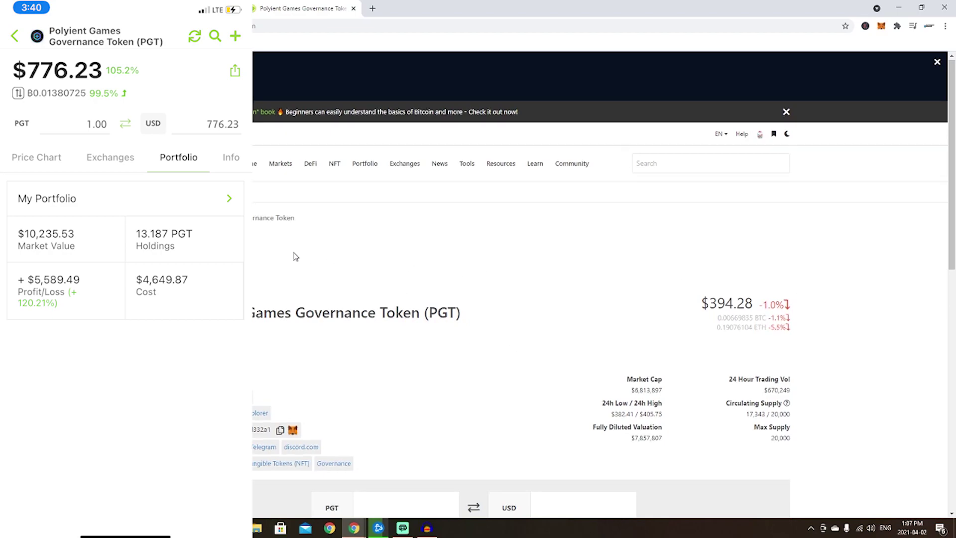
scroll(492, 295, down, 2)
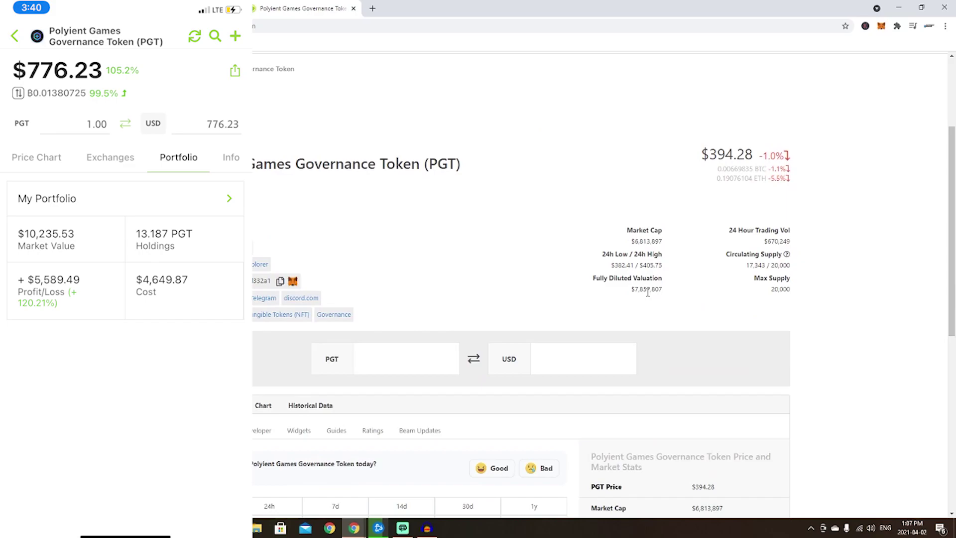
scroll(648, 293, down, 2)
scroll(526, 333, down, 2)
scroll(526, 333, down, 2)
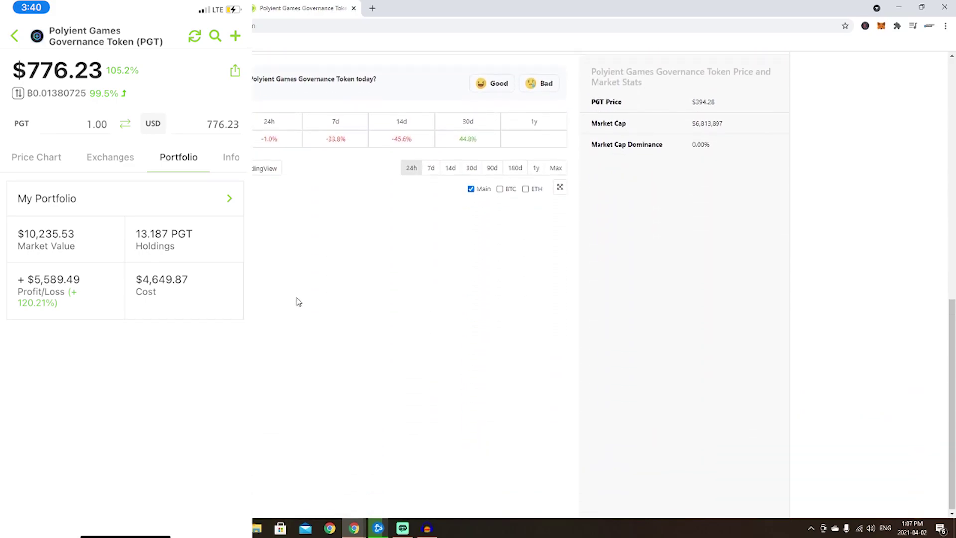
scroll(303, 352, up, 4)
scroll(303, 355, up, 4)
scroll(303, 355, down, 4)
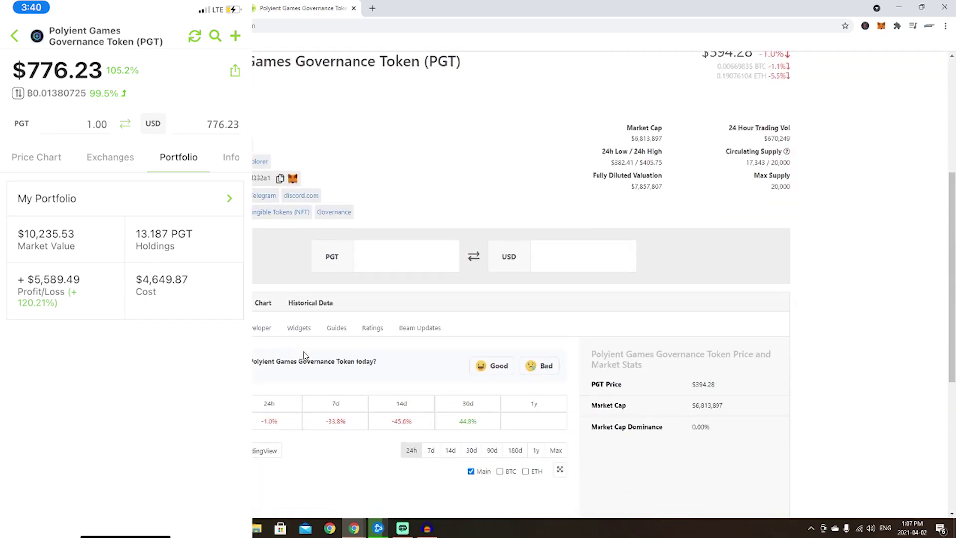
scroll(303, 357, down, 4)
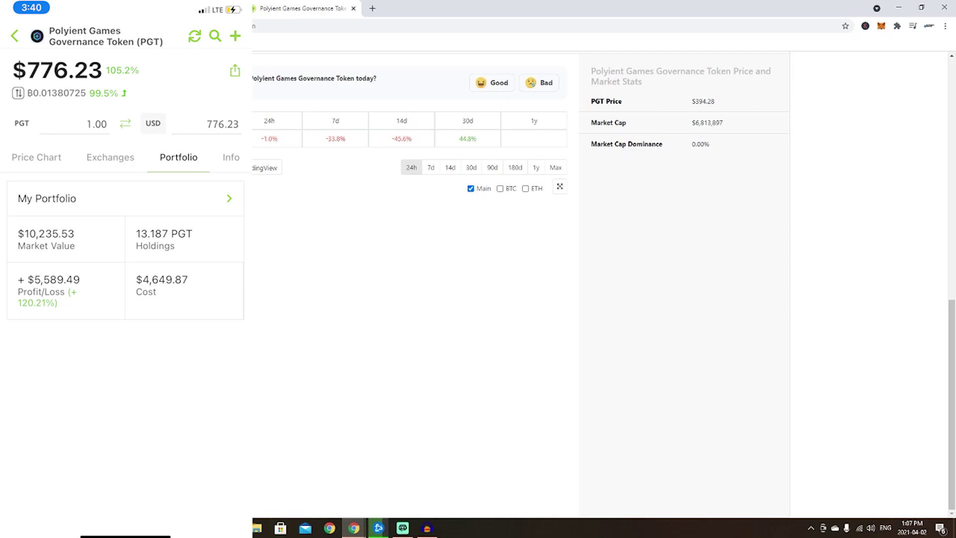
Review PGT's full price chart, Max Supply, Fully Diluted Valuation and Market Cap figures.
click(265, 168)
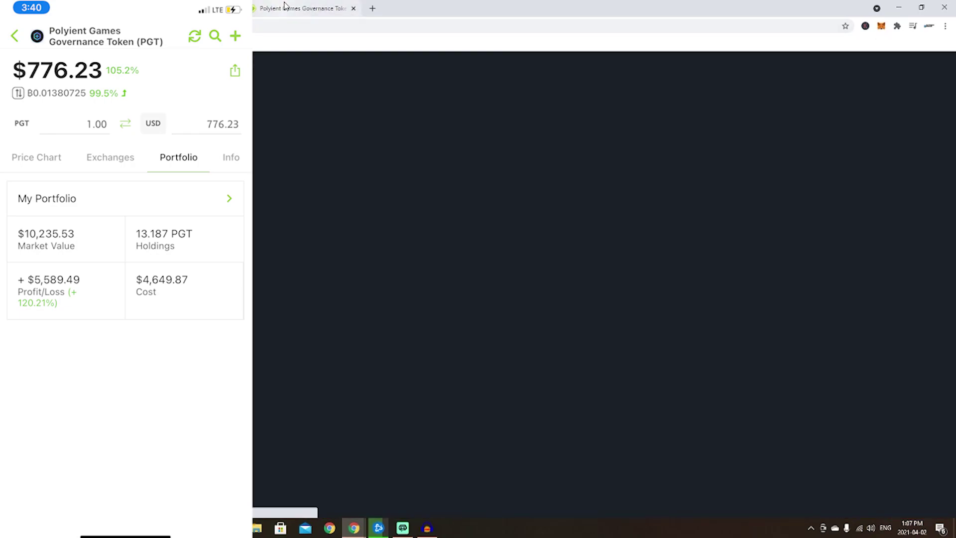
scroll(754, 273, up, 3)
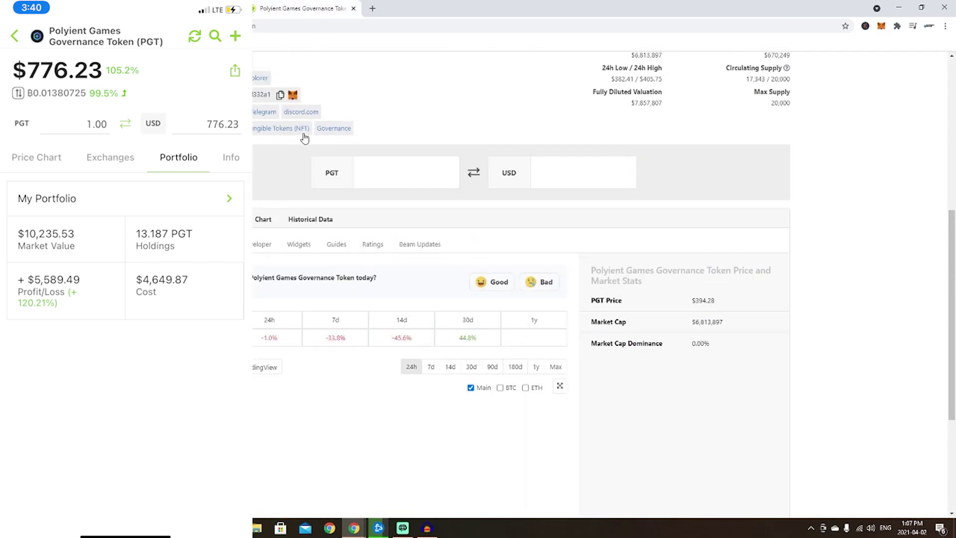
scroll(808, 325, up, 5)
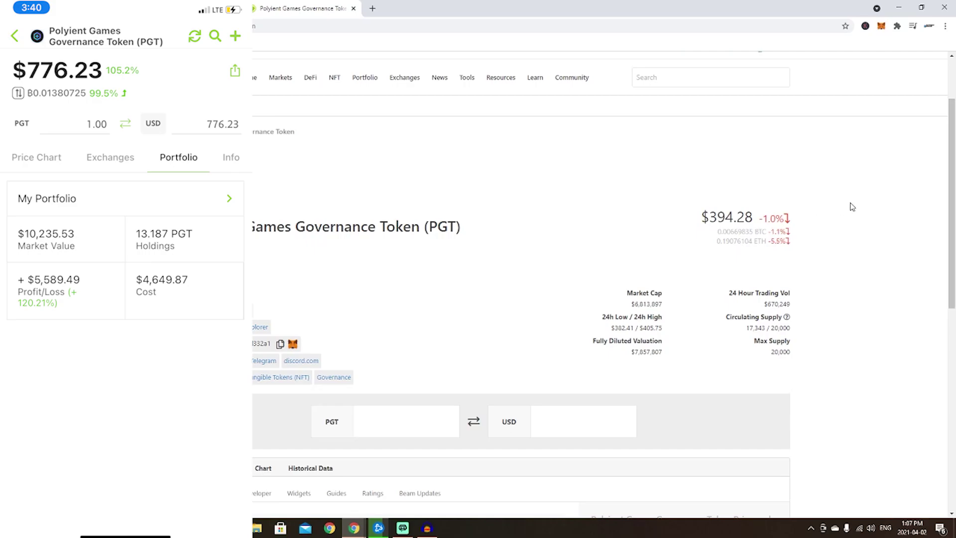
scroll(851, 206, down, 4)
scroll(833, 177, down, 1)
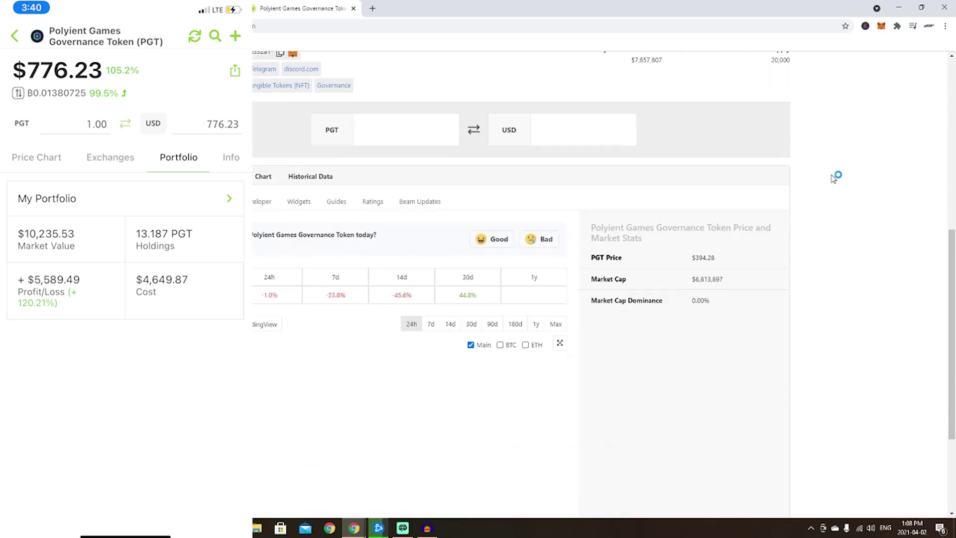
scroll(834, 178, up, 2)
drag(771, 153, 792, 150)
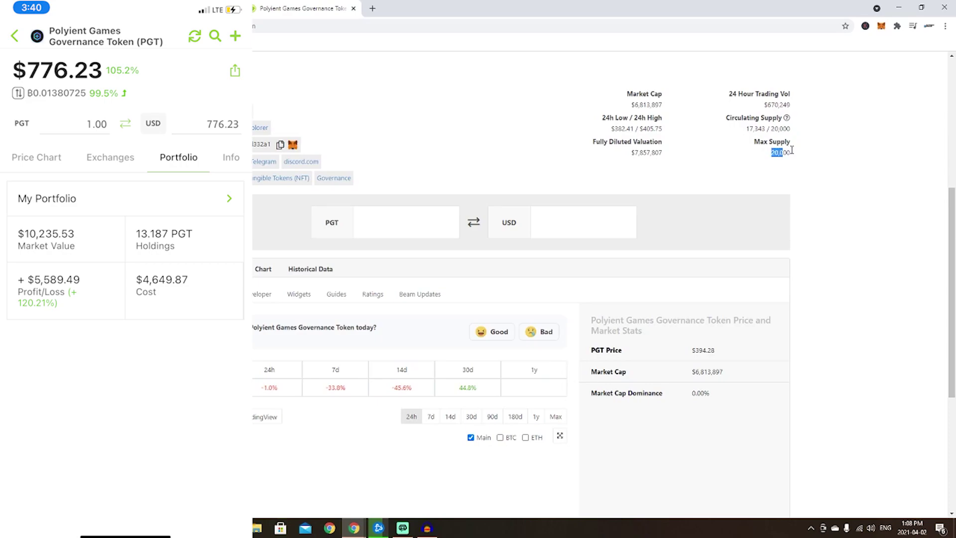
click(797, 153)
scroll(791, 187, up, 2)
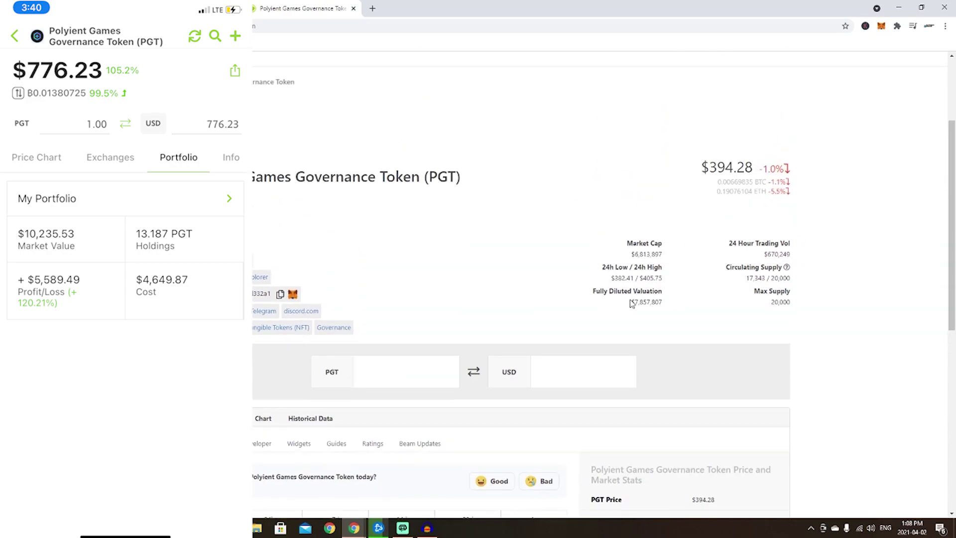
drag(630, 302, 666, 313)
click(687, 311)
drag(632, 254, 671, 256)
click(635, 258)
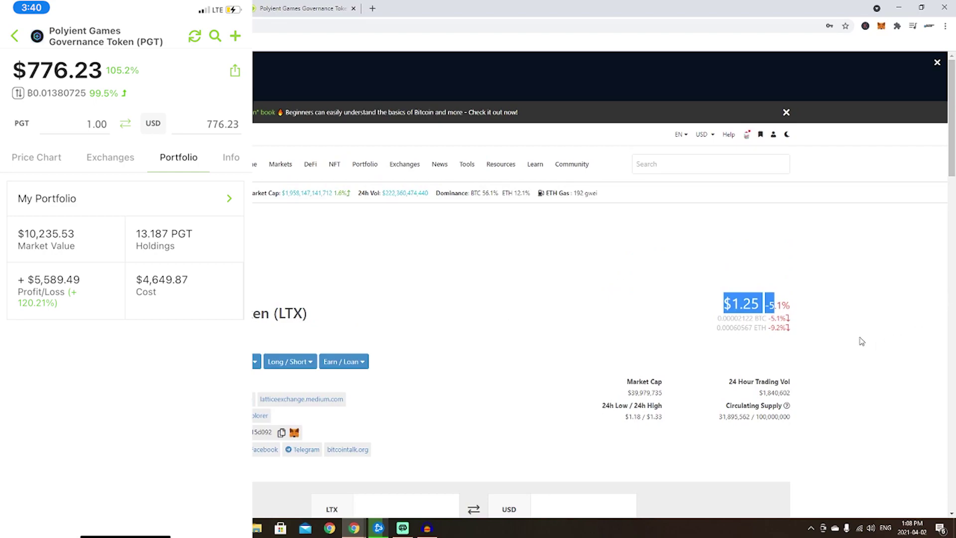
Clear the $1.25 price highlight and go back to the Polyient Games token page.
click(863, 342)
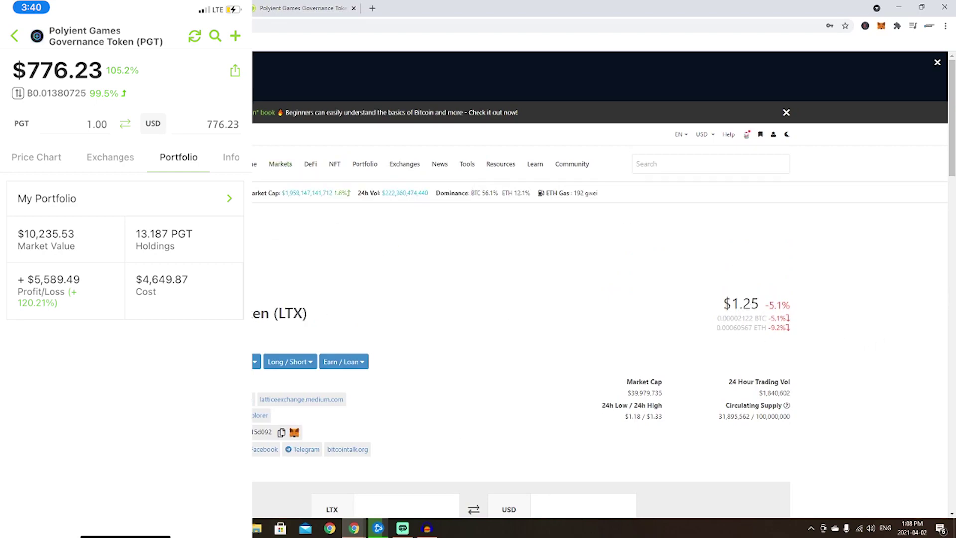
click(294, 8)
click(302, 8)
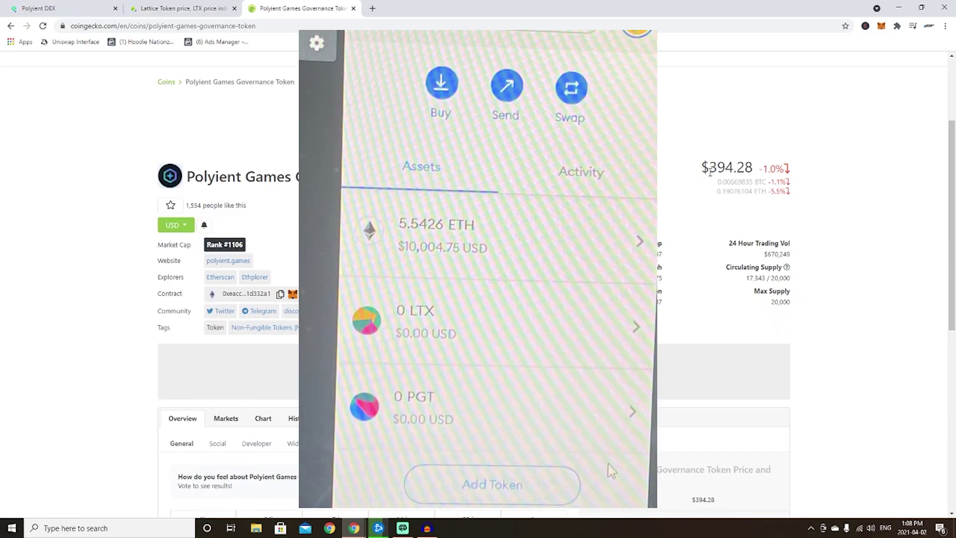
Highlight the Polyient Games title and its $394.28 price with the daily change.
drag(702, 166, 783, 168)
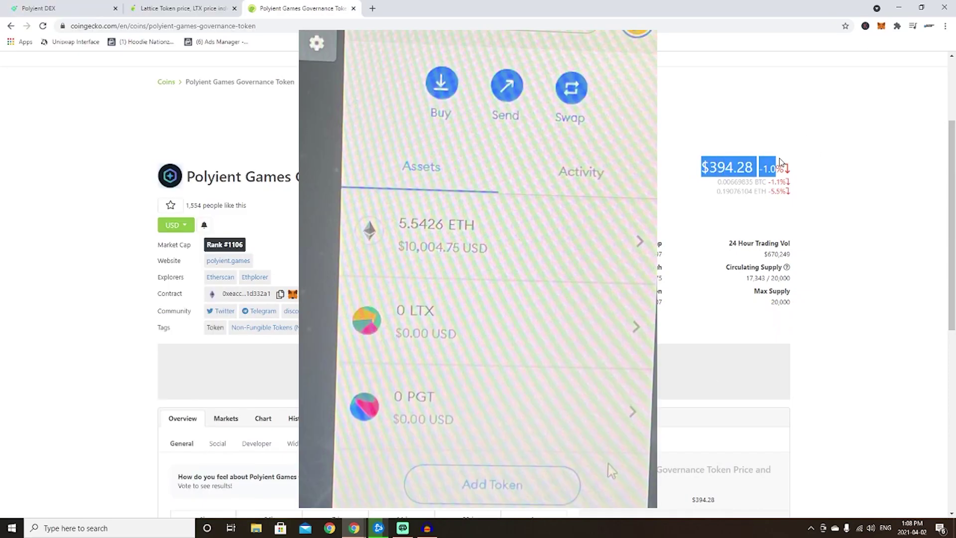
click(808, 165)
drag(702, 166, 756, 166)
click(835, 168)
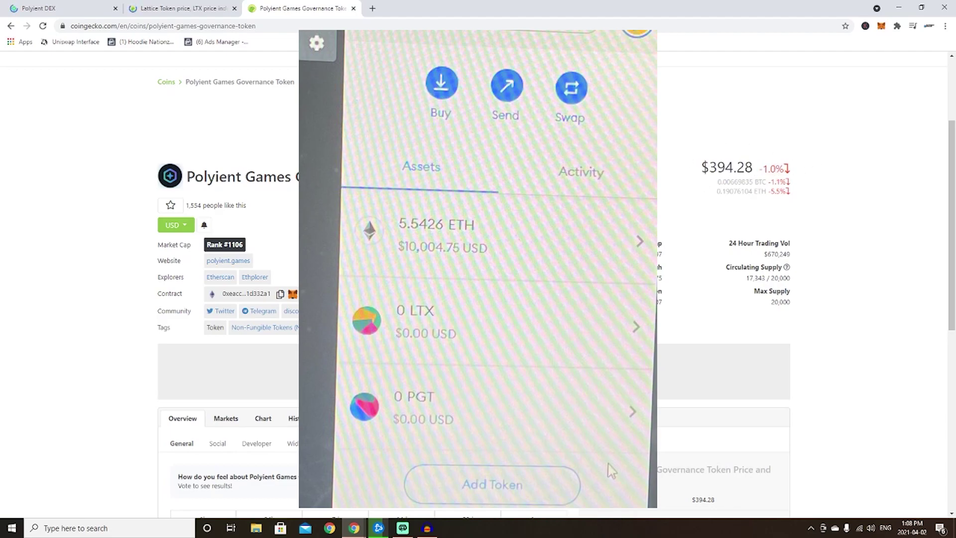
mouse_move(298, 176)
mouse_down()
mouse_move(173, 177)
mouse_move(784, 169)
mouse_up()
click(88, 170)
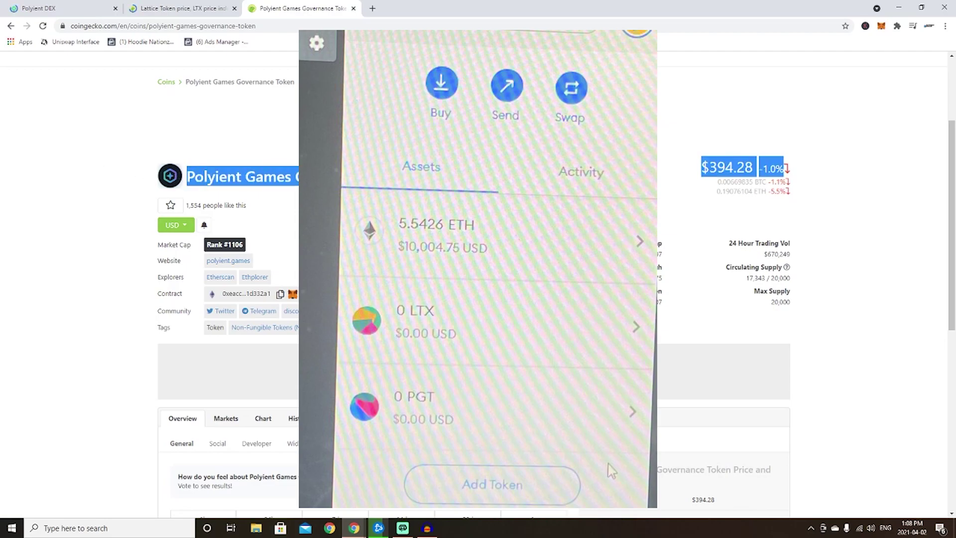
click(799, 177)
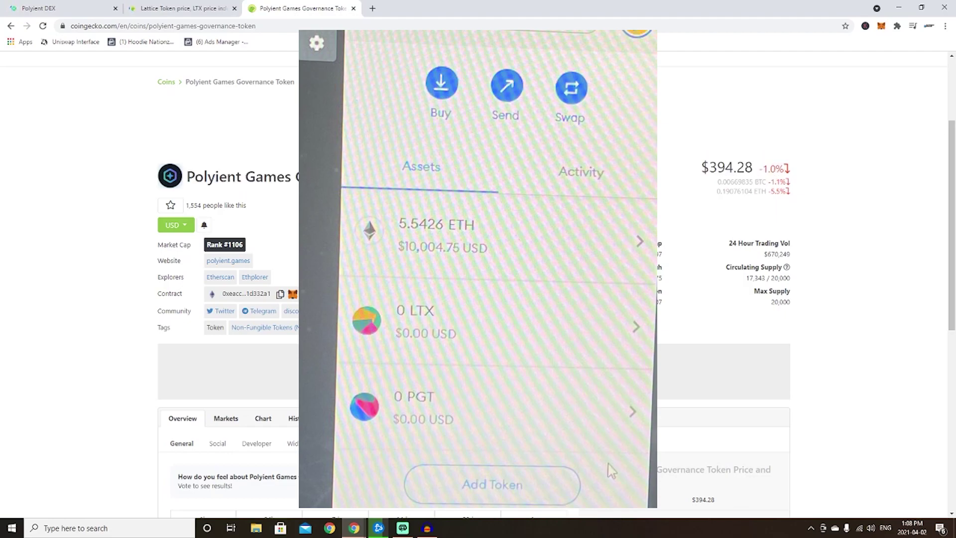
drag(791, 169, 161, 186)
click(146, 189)
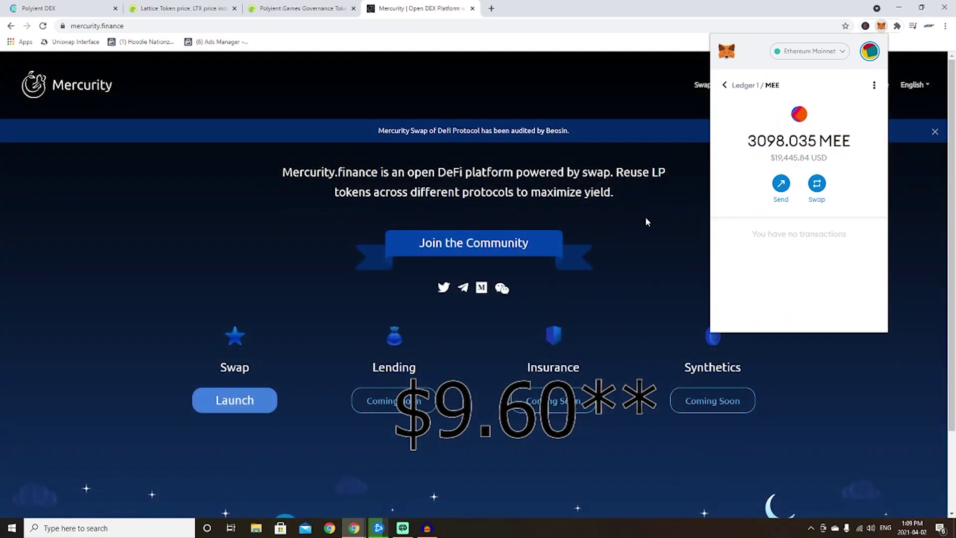
Close the balance popup, glance at the Lattice Token tab, return to Mercurity, and close the wallet.
click(647, 222)
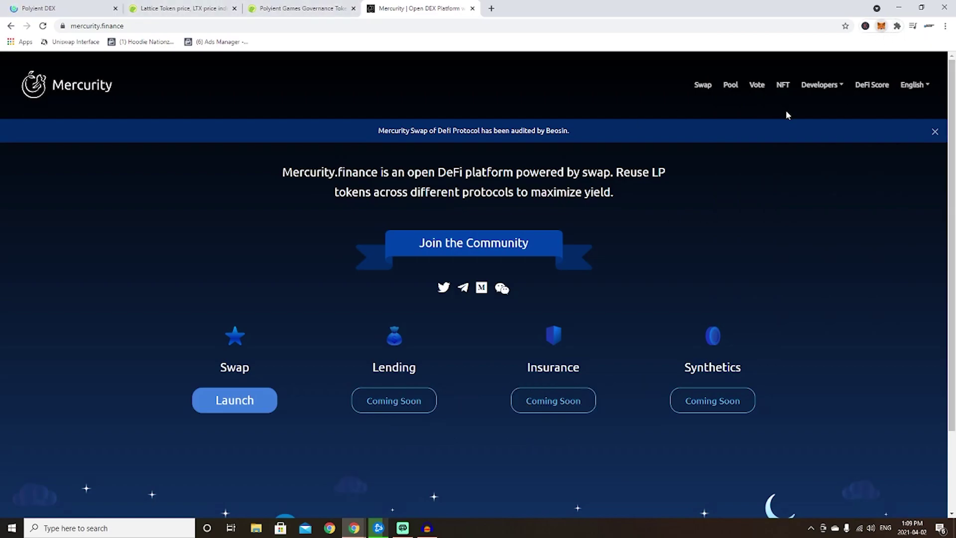
scroll(791, 191, down, 2)
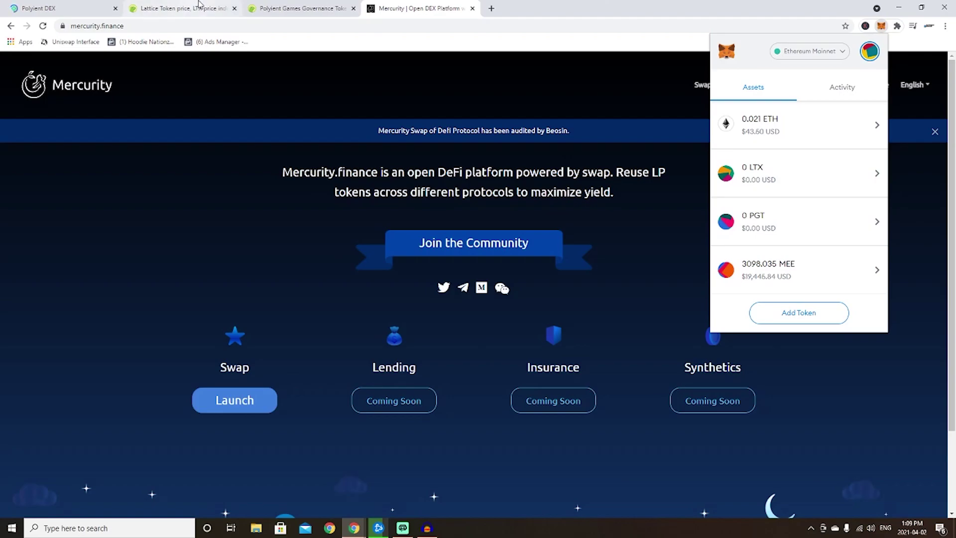
click(183, 8)
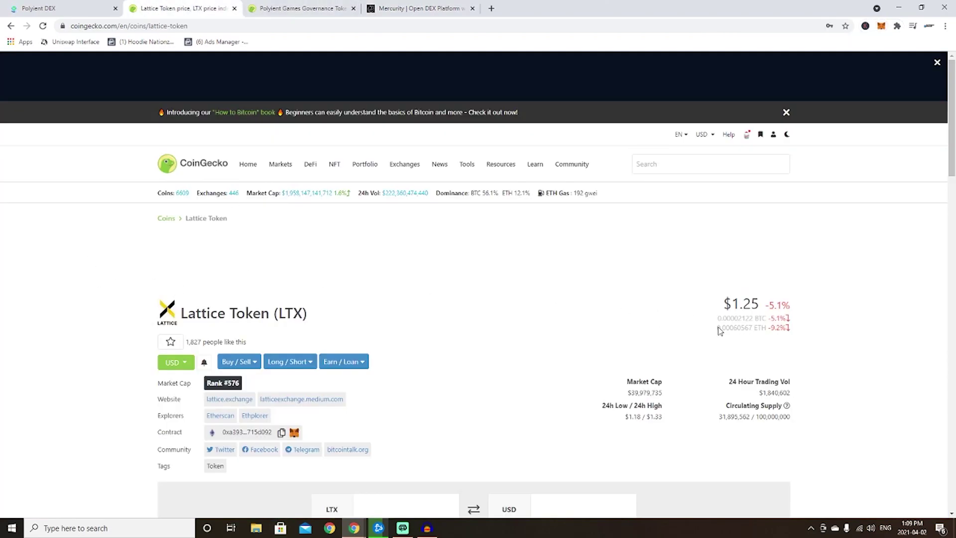
click(439, 8)
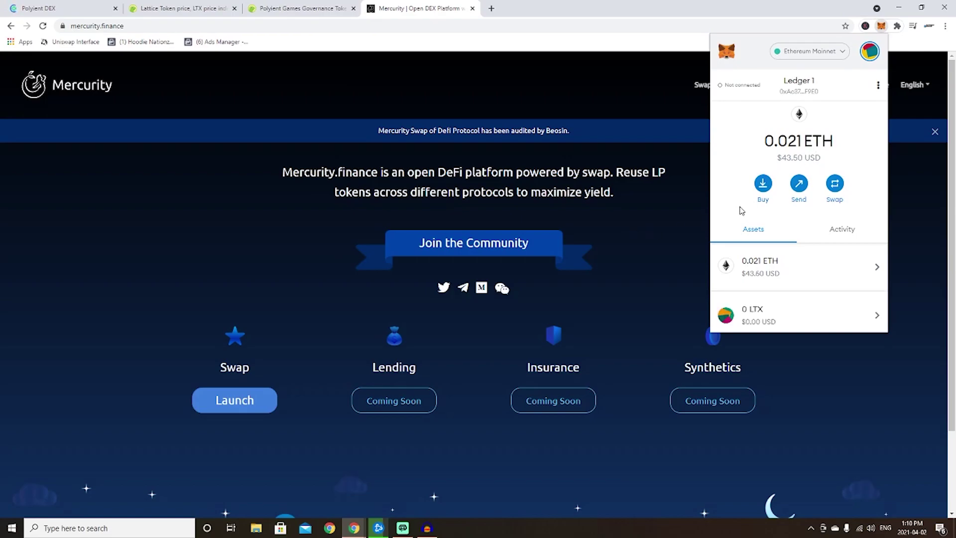
scroll(740, 207, down, 3)
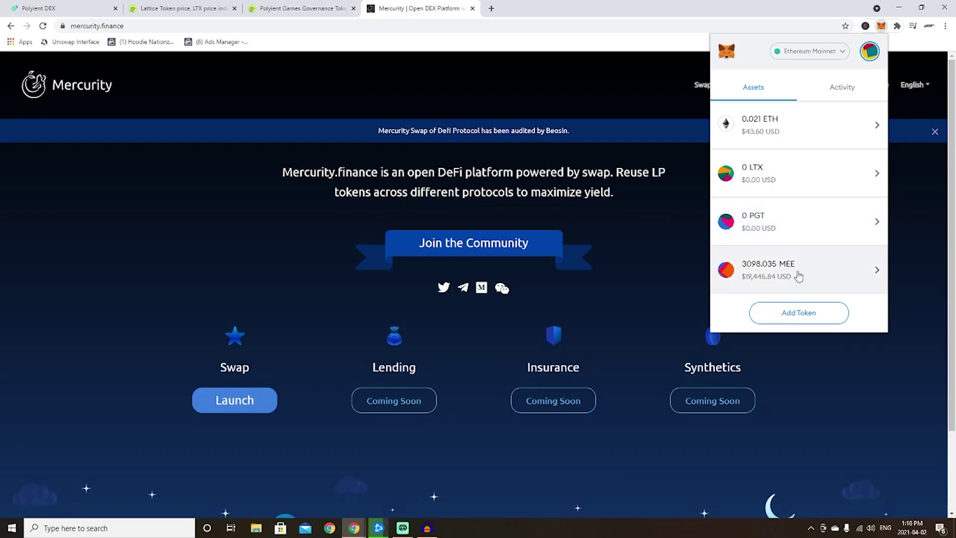
click(686, 192)
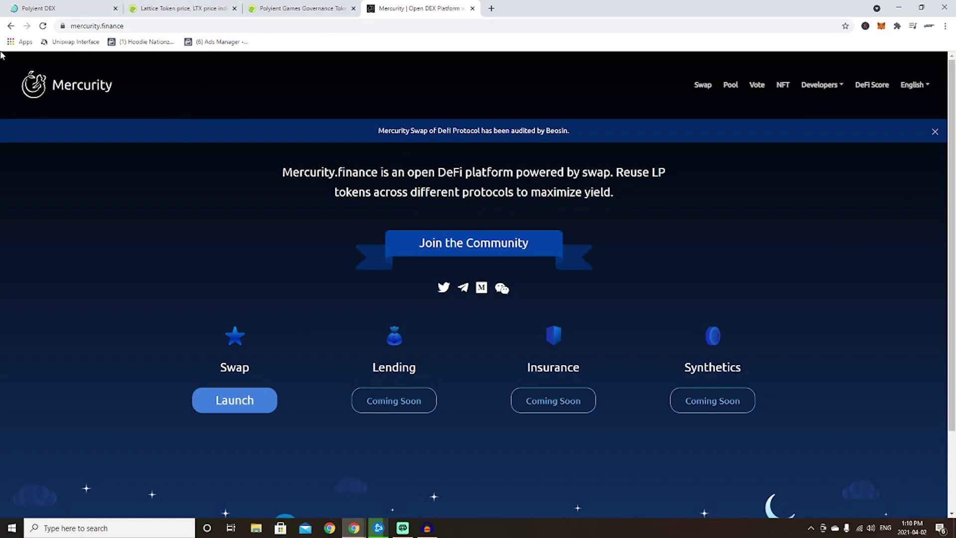
Switch back and forth among the open browser tabs for Mercurity and the CoinGecko token pages.
click(152, 29)
click(201, 94)
click(283, 8)
click(403, 7)
click(314, 8)
click(418, 7)
click(299, 8)
click(418, 8)
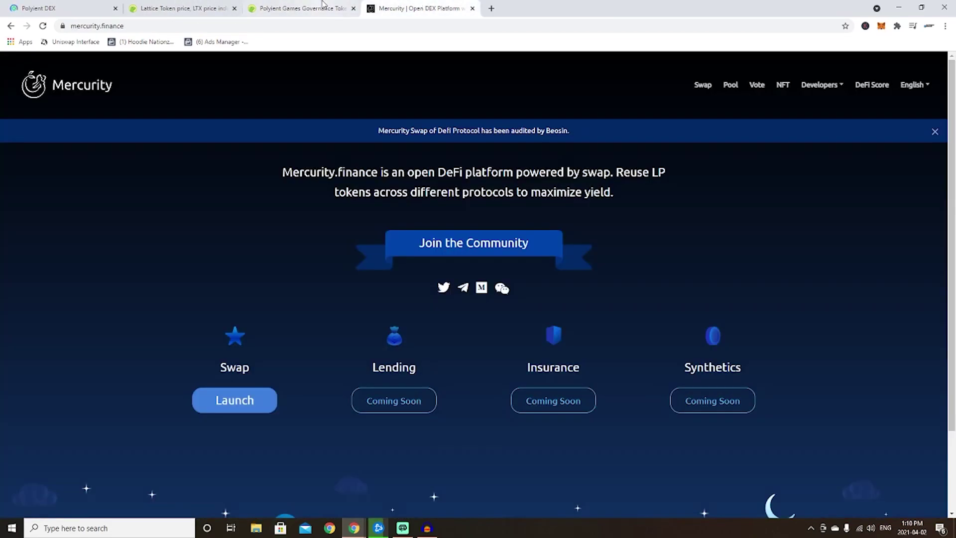
click(314, 7)
click(419, 8)
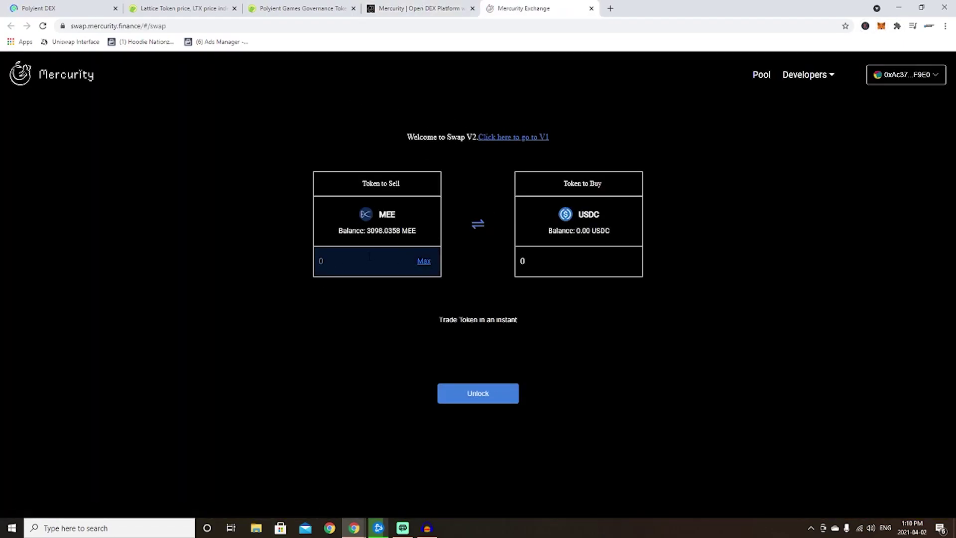
text(1)
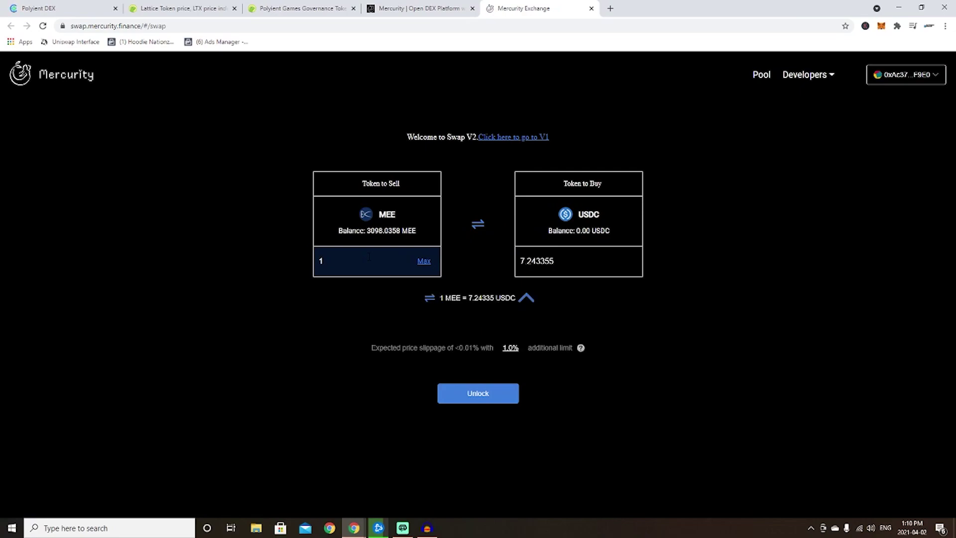
text(5)
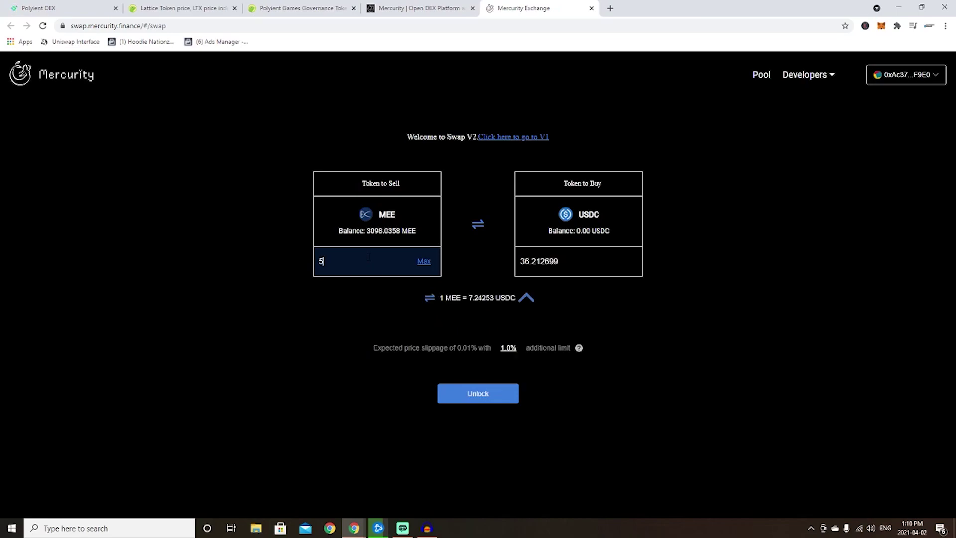
text(00)
Try different MEE sell amounts, including the Max balance and 5, to compare USDC quotes.
key(BackSpace)
key(BackSpace)
key(BackSpace)
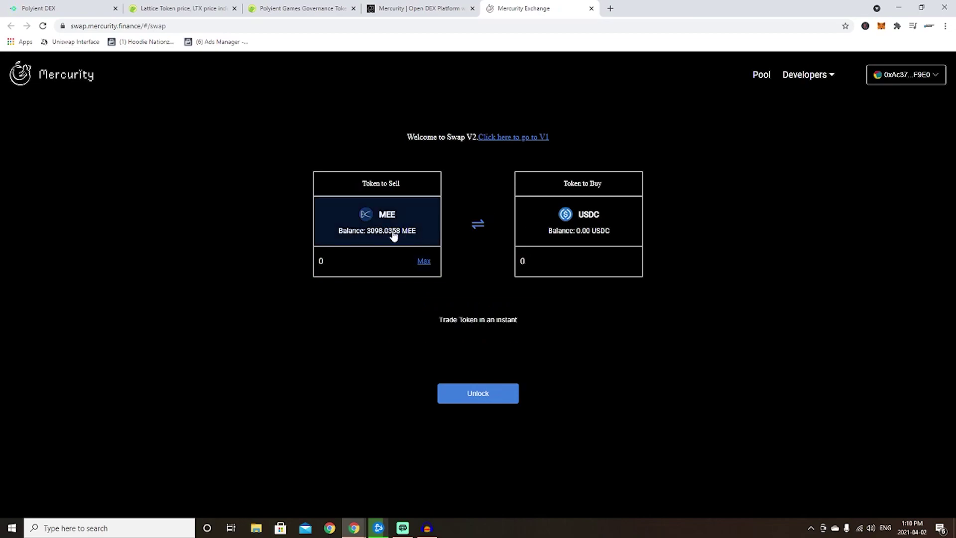
click(424, 260)
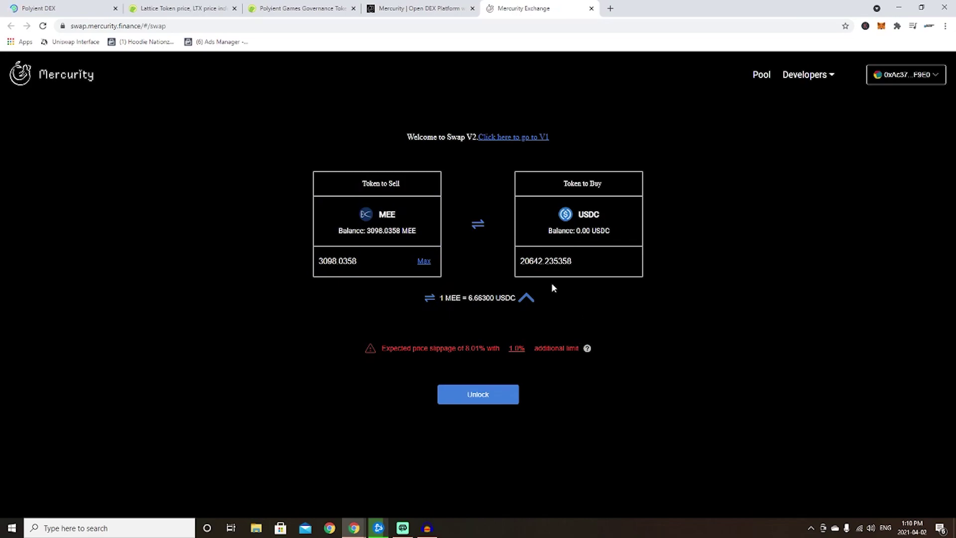
click(568, 261)
drag(573, 260, 520, 261)
click(598, 311)
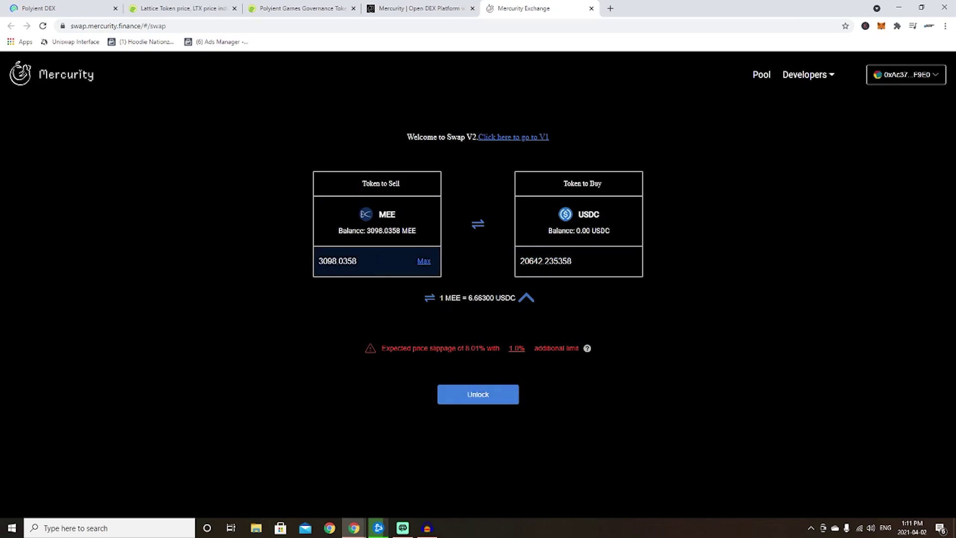
drag(358, 261, 296, 254)
text(5555555)
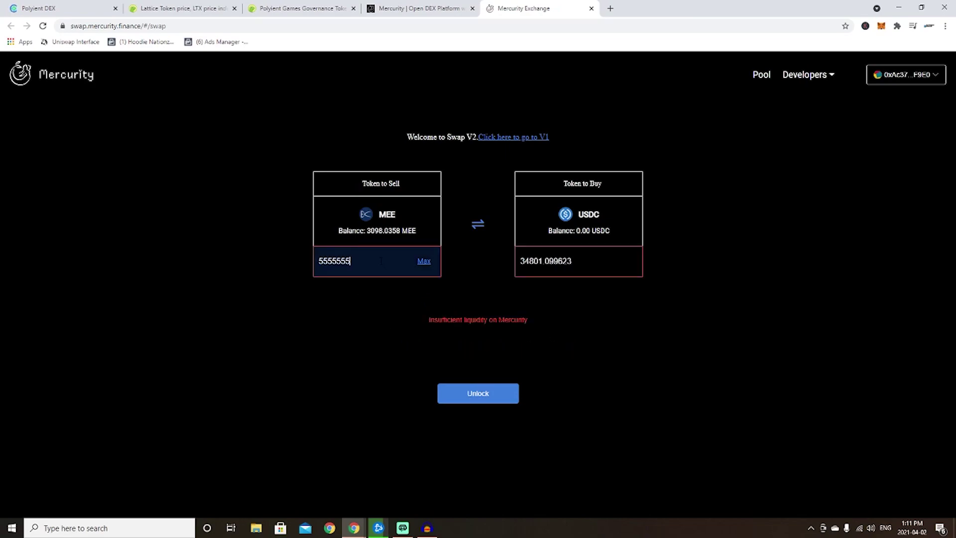
key(BackSpace)
key(BackSpace)
key(BackSpace)
key(BackSpace)
key(BackSpace)
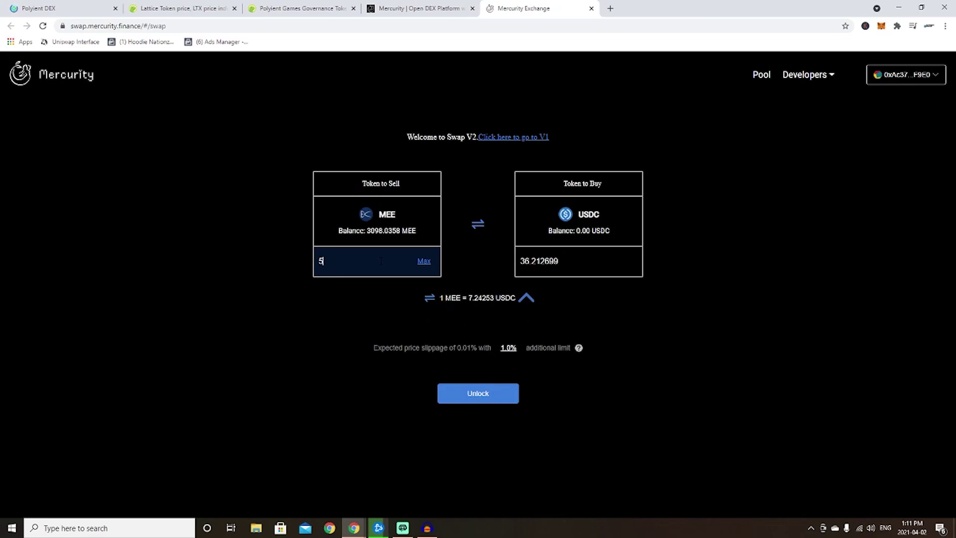
text(00)
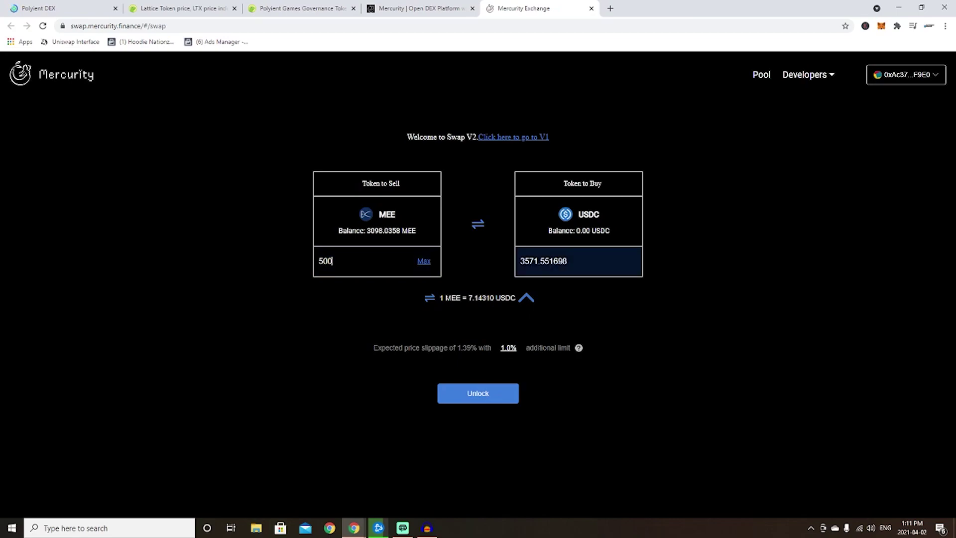
click(134, 528)
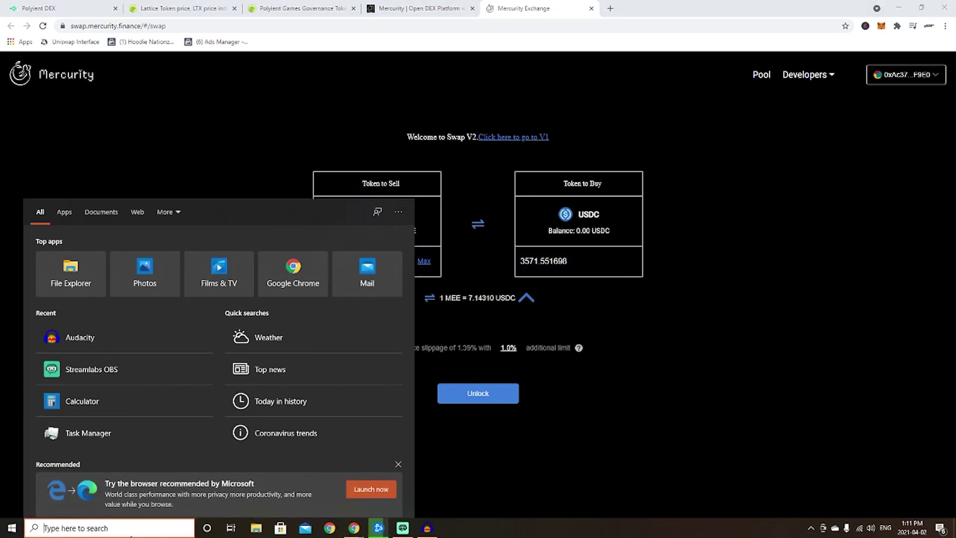
text(c)
click(136, 266)
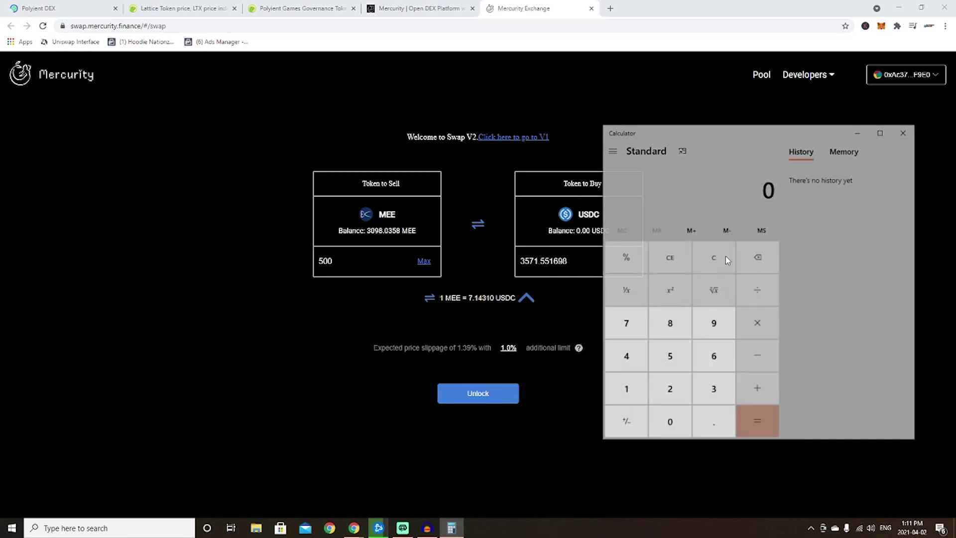
click(713, 389)
click(669, 355)
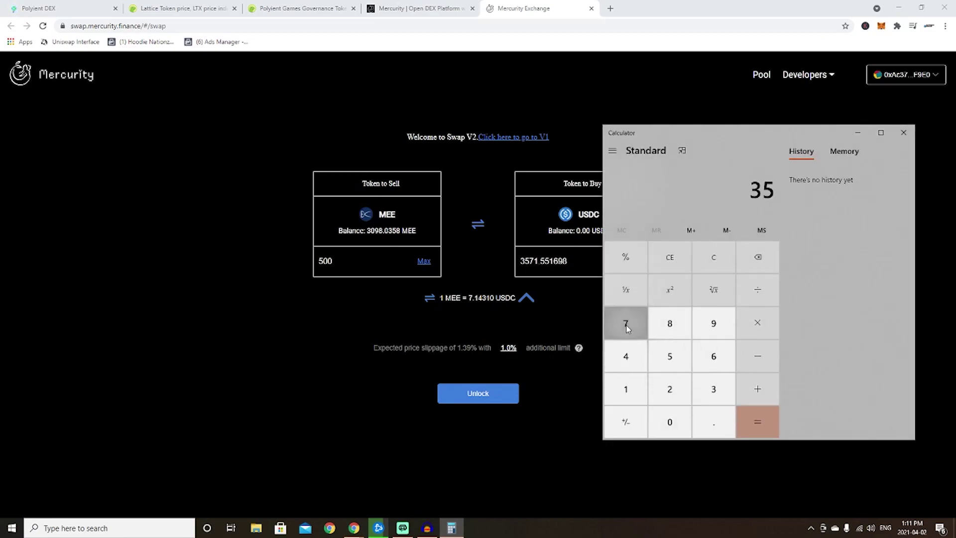
click(625, 323)
click(626, 389)
click(757, 323)
click(713, 355)
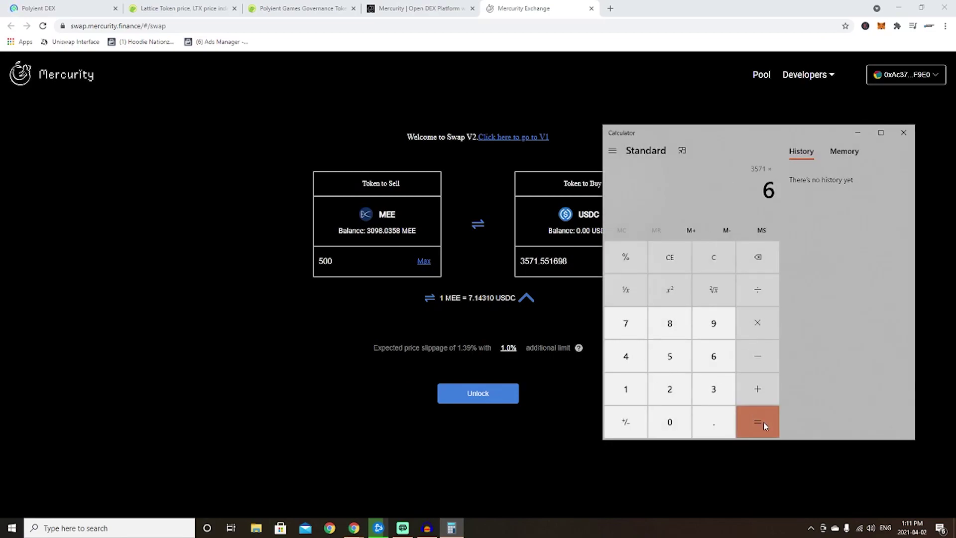
click(757, 421)
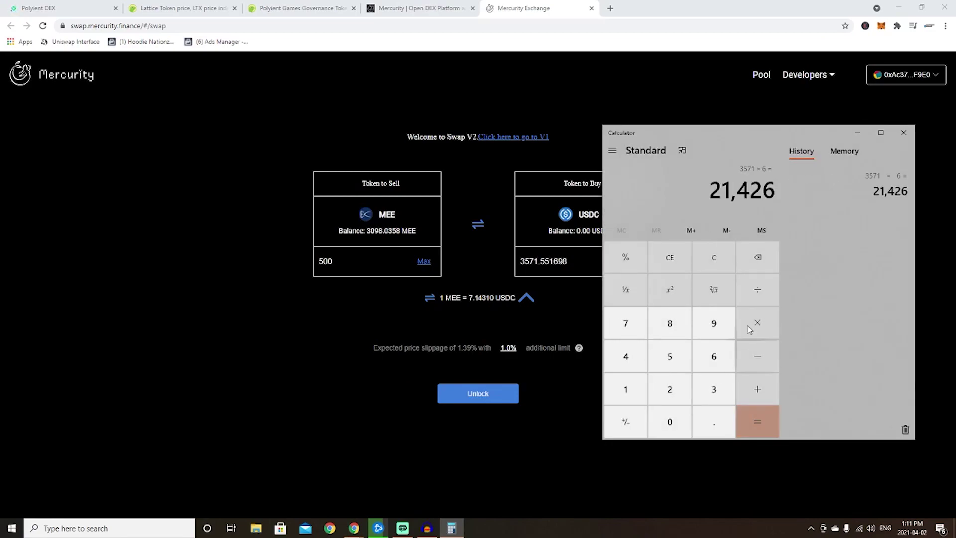
click(903, 133)
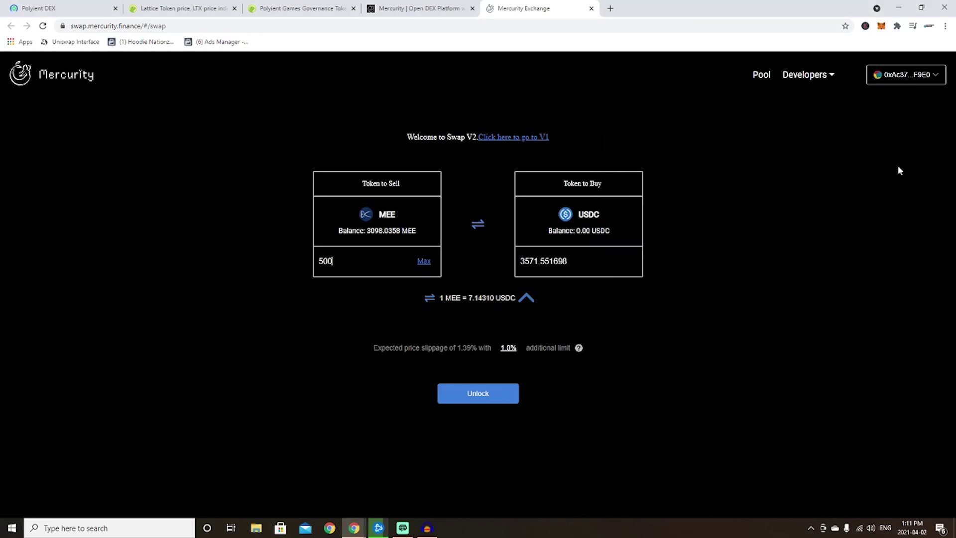
click(177, 9)
scroll(412, 310, down, 2)
scroll(412, 310, down, 4)
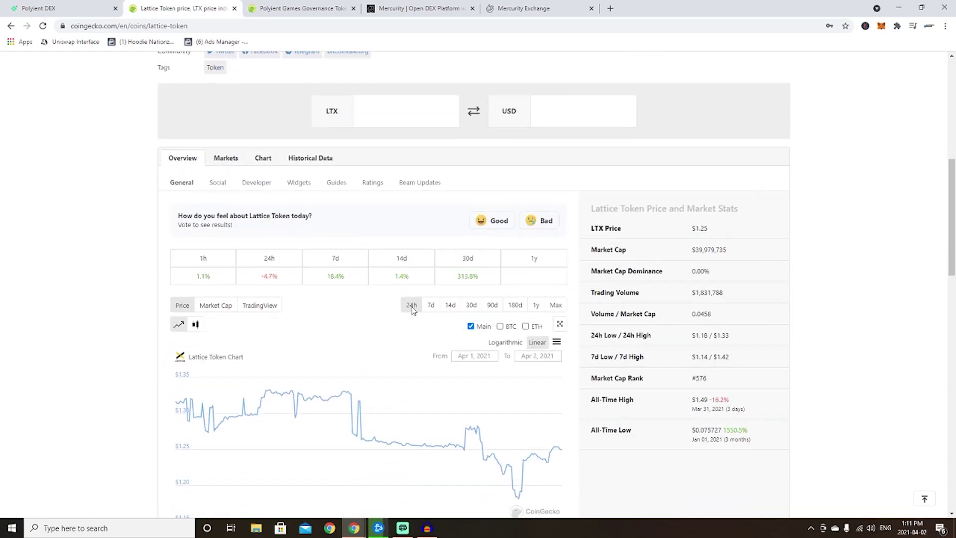
scroll(779, 347, down, 2)
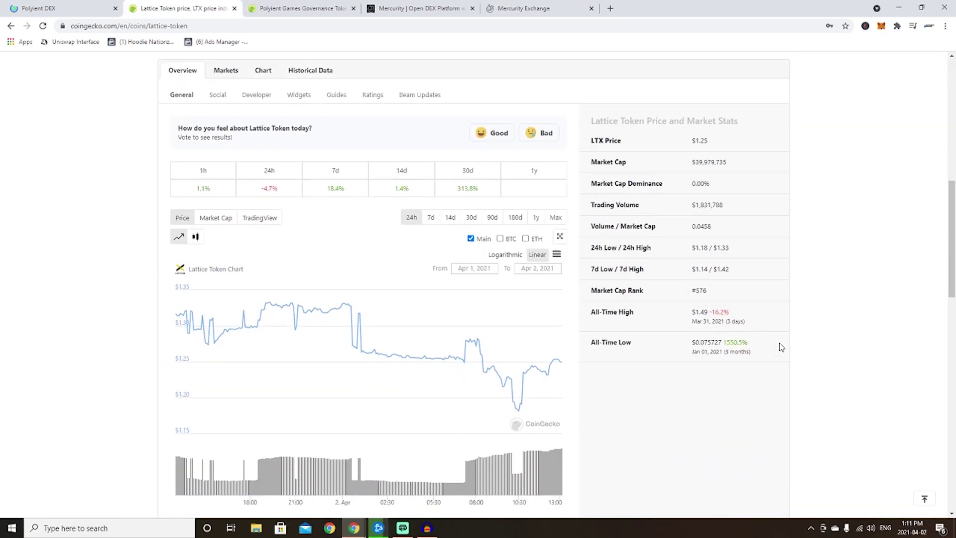
scroll(779, 343, up, 8)
click(299, 8)
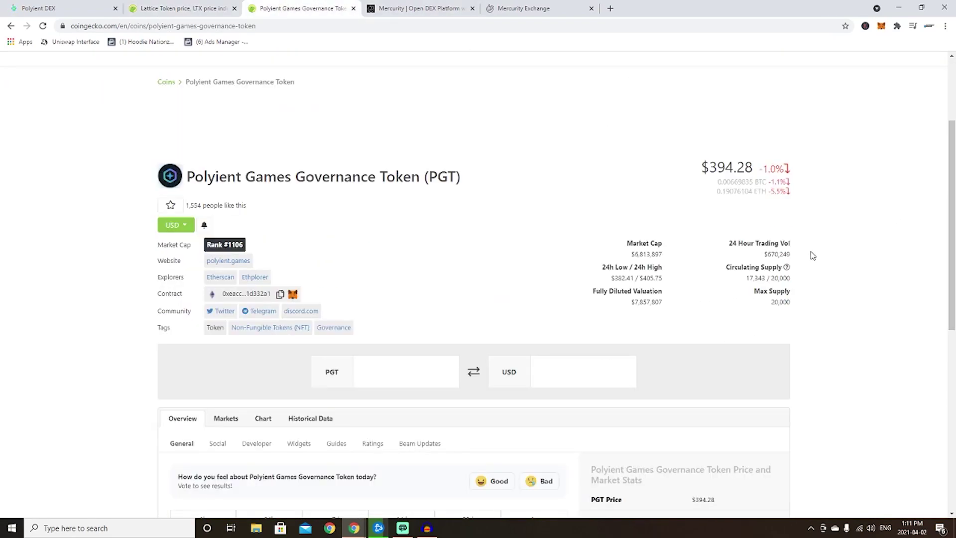
scroll(809, 257, up, 4)
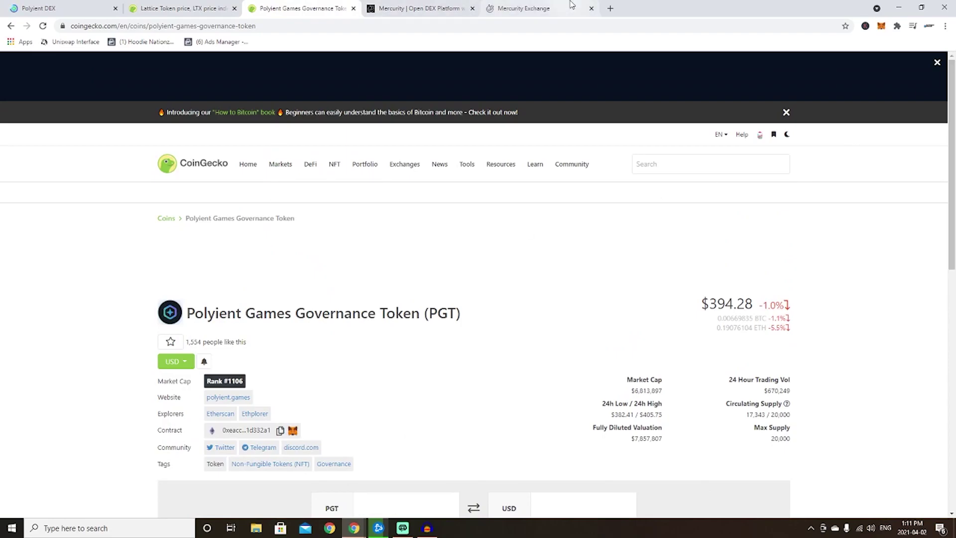
click(522, 9)
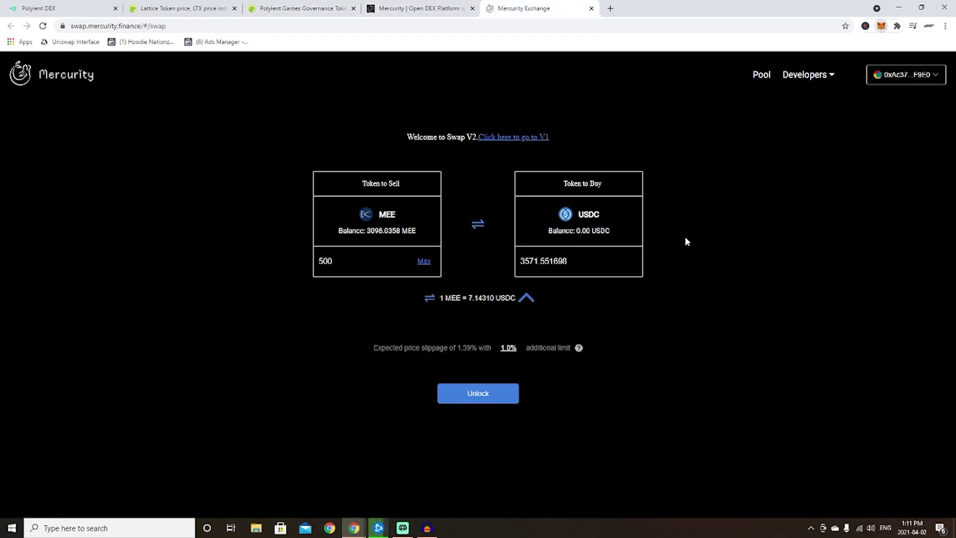
Open MetaMask and check the MEE asset (3098.035, about $19,463) and the 0.021 ETH details.
key(alt+shift+m)
scroll(765, 247, down, 2)
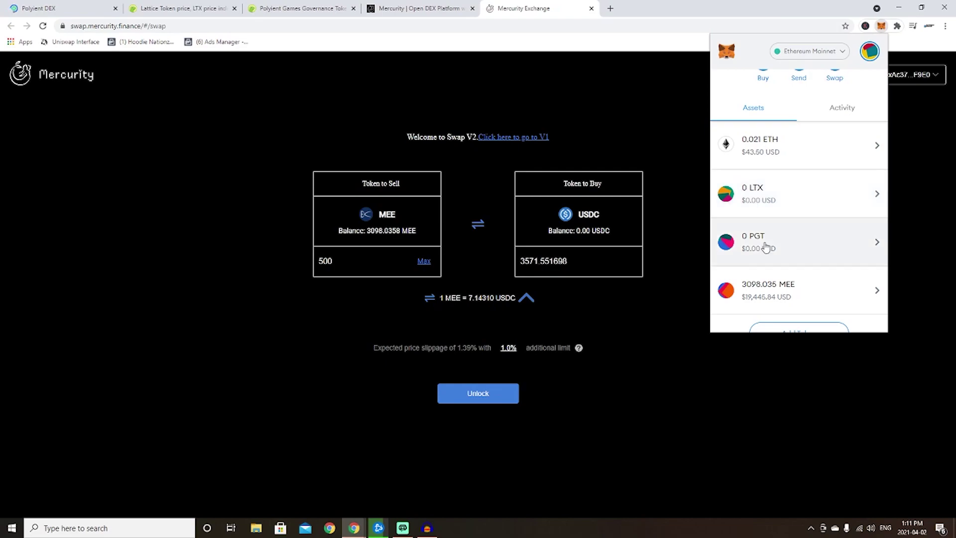
click(784, 294)
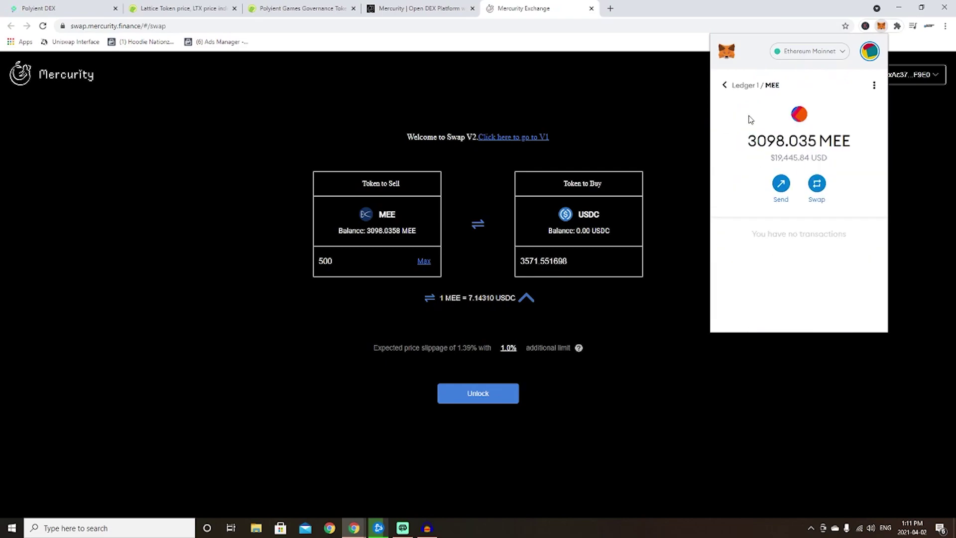
click(735, 85)
scroll(774, 156, down, 3)
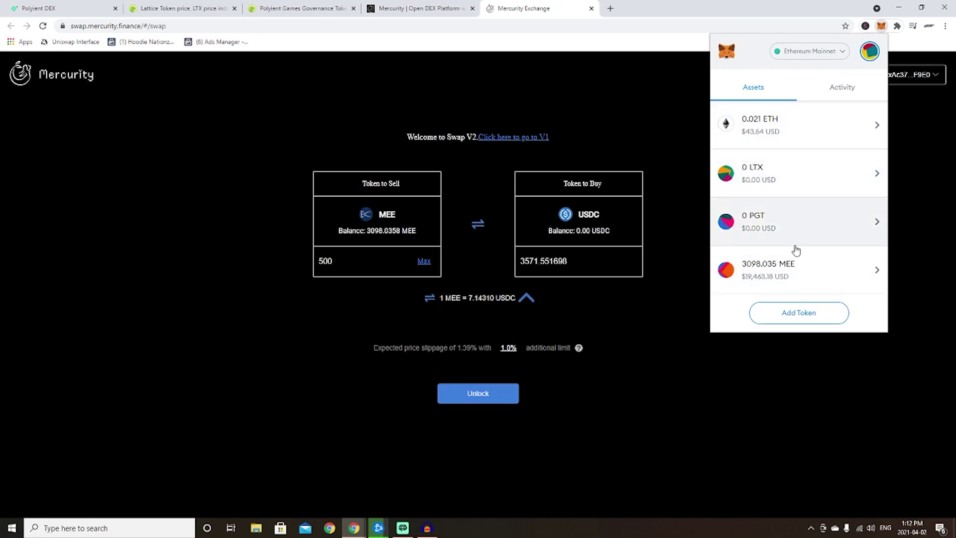
click(794, 276)
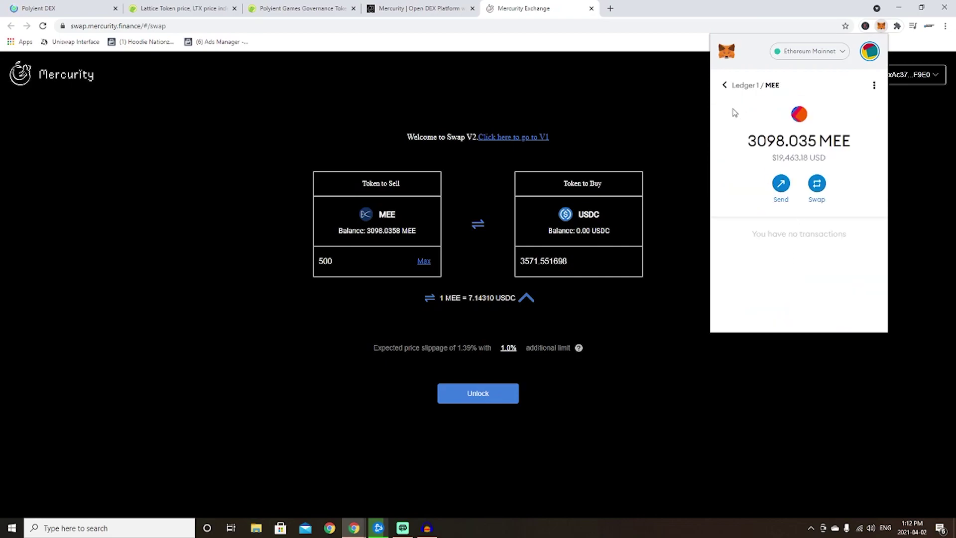
click(724, 85)
scroll(795, 265, down, 3)
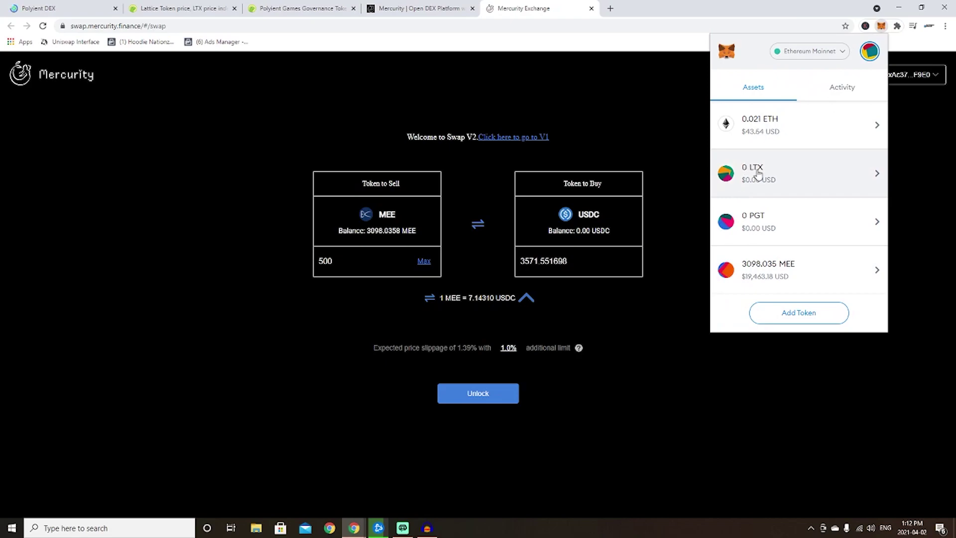
click(769, 125)
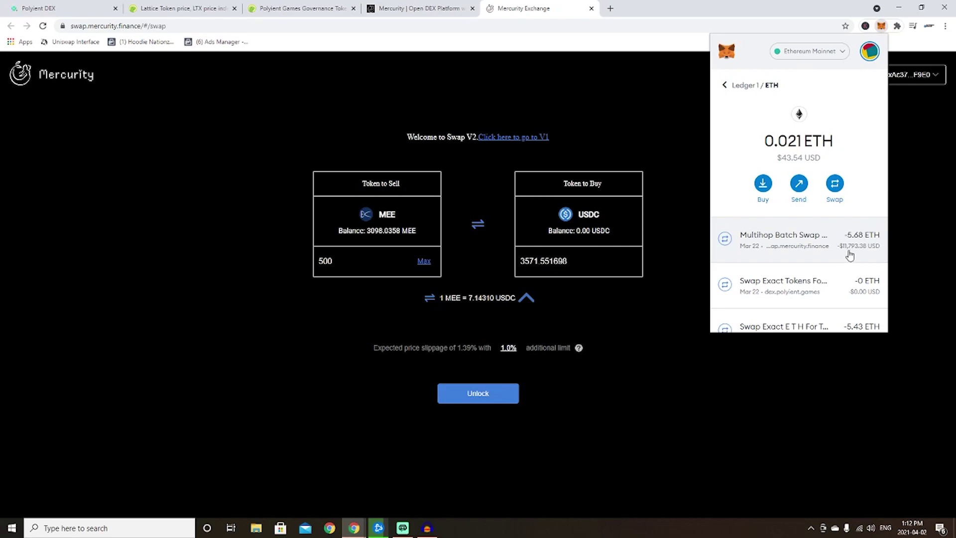
click(725, 85)
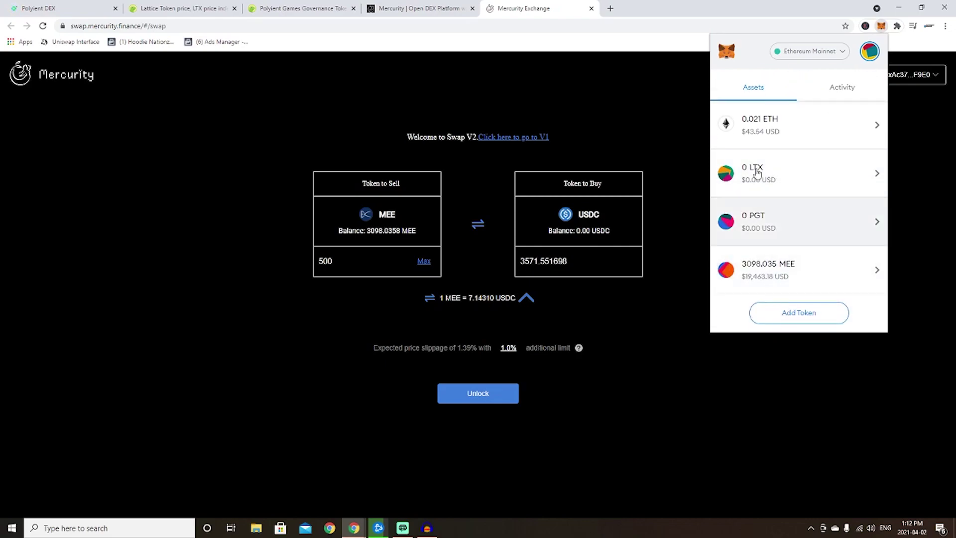
scroll(773, 296, up, 4)
scroll(849, 260, down, 4)
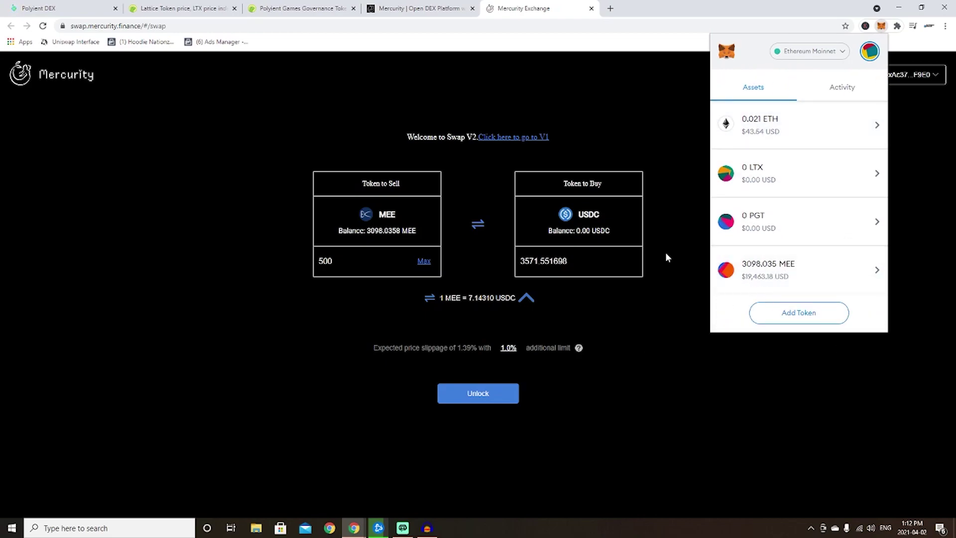
scroll(777, 209, up, 3)
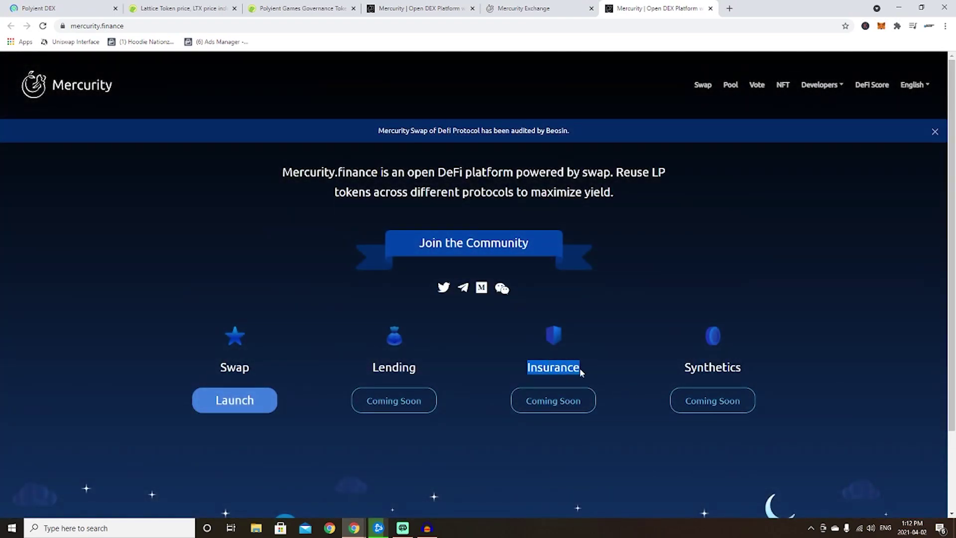
Repeatedly highlight and deselect the 'Insurance' label on the Mercurity home page.
mouse_move(581, 367)
mouse_down()
mouse_move(528, 369)
mouse_move(592, 376)
mouse_up()
click(521, 368)
click(594, 371)
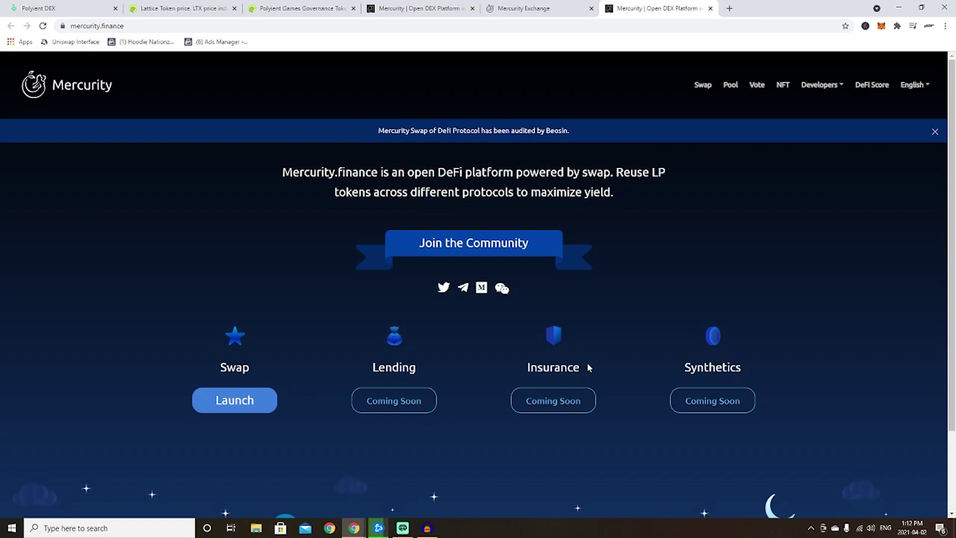
drag(587, 367, 525, 367)
click(525, 355)
mouse_move(526, 368)
mouse_down()
mouse_move(554, 368)
mouse_move(526, 368)
mouse_up()
click(584, 368)
click(524, 369)
drag(525, 368, 587, 367)
click(586, 366)
drag(587, 366, 537, 367)
click(510, 368)
Flip between the Polyient Games Governance Token and Lattice Token CoinGecko pages.
click(399, 7)
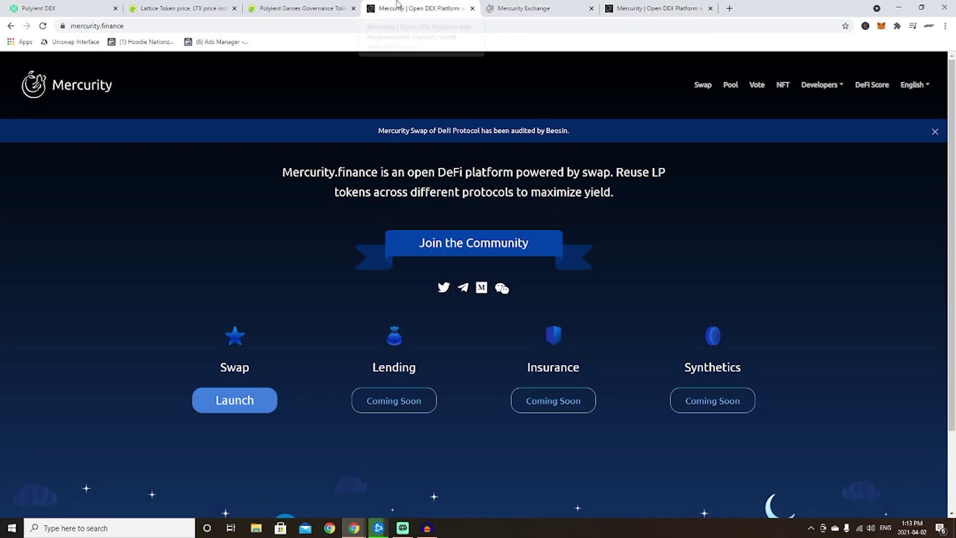
click(296, 7)
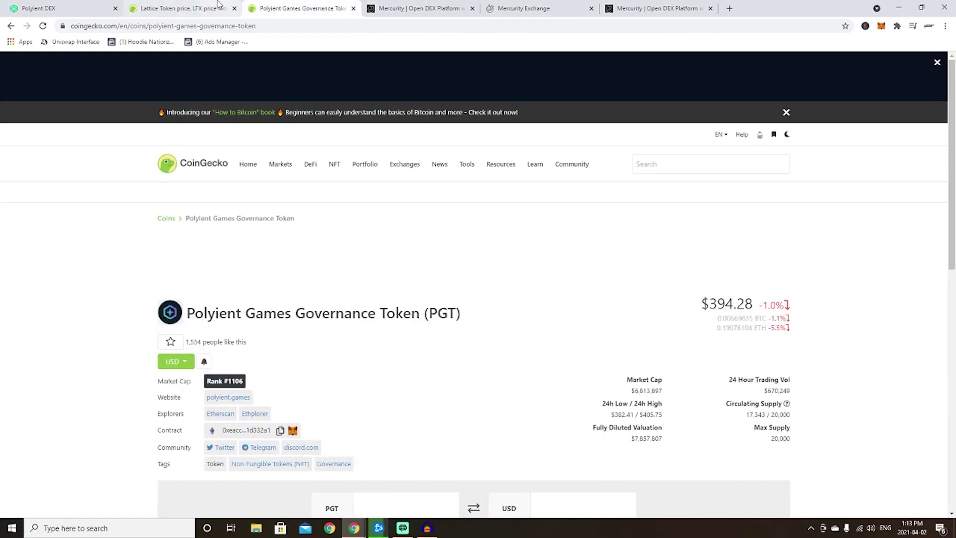
click(179, 8)
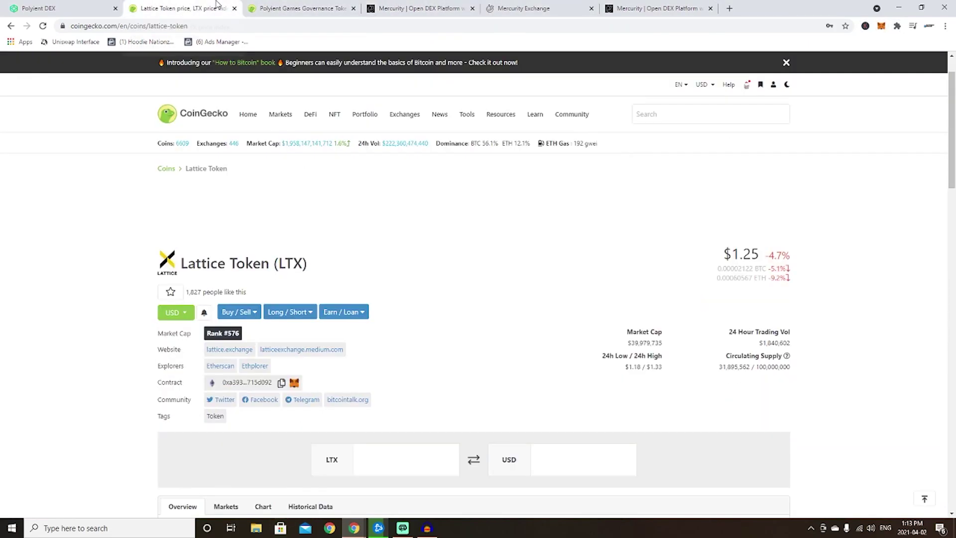
click(285, 7)
click(219, 7)
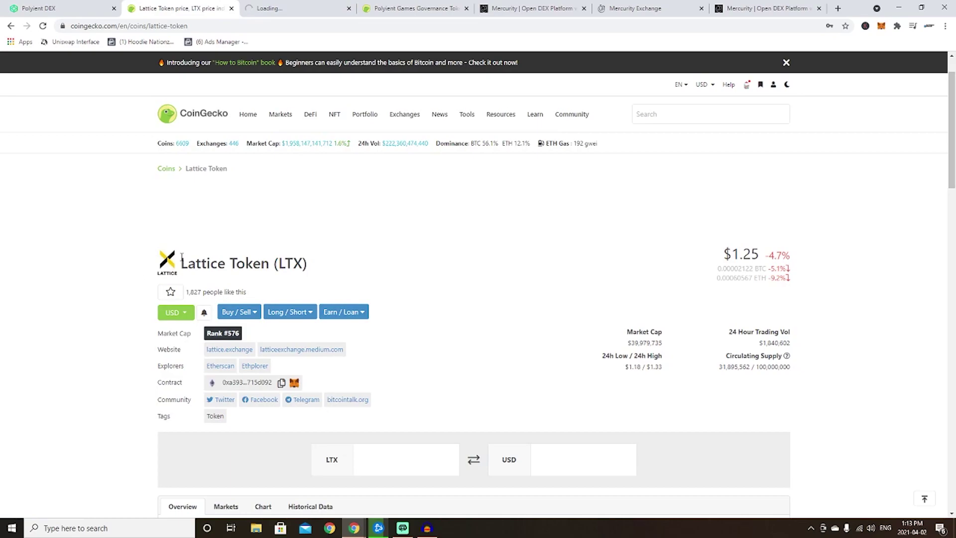
Highlight the Lattice Token (LTX) title, then return to the Mercurity home page.
drag(182, 262, 345, 272)
click(351, 275)
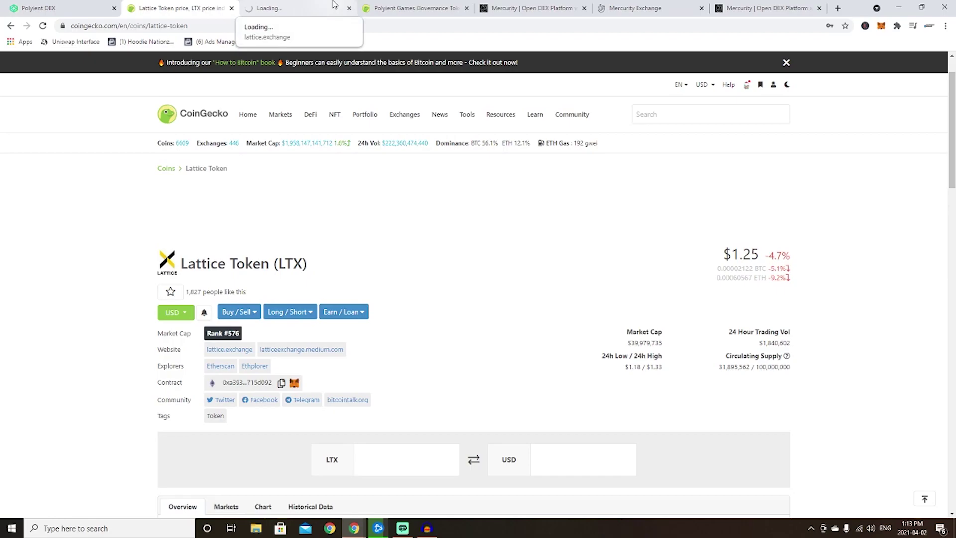
click(527, 8)
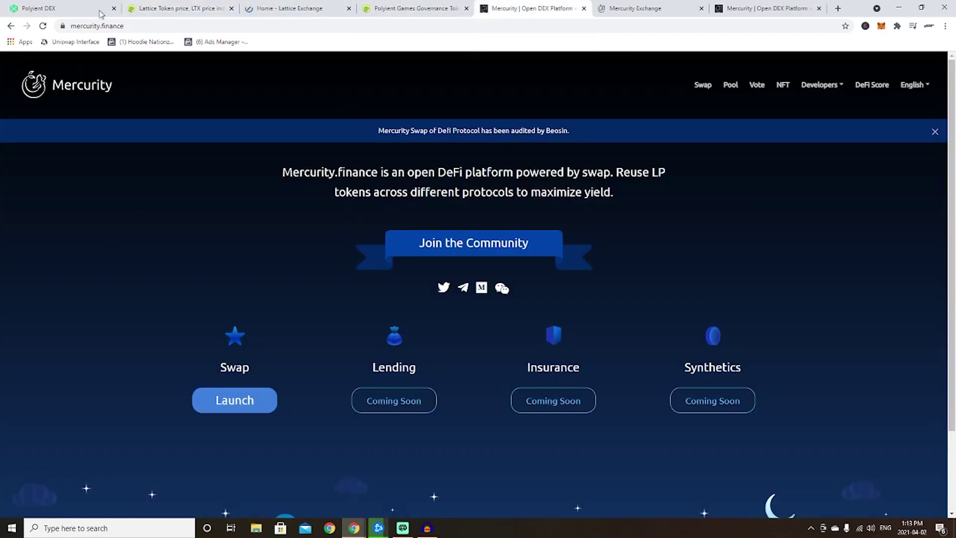
Review the 500 MEE to USDC swap page, then switch to the Lattice Exchange site.
click(234, 403)
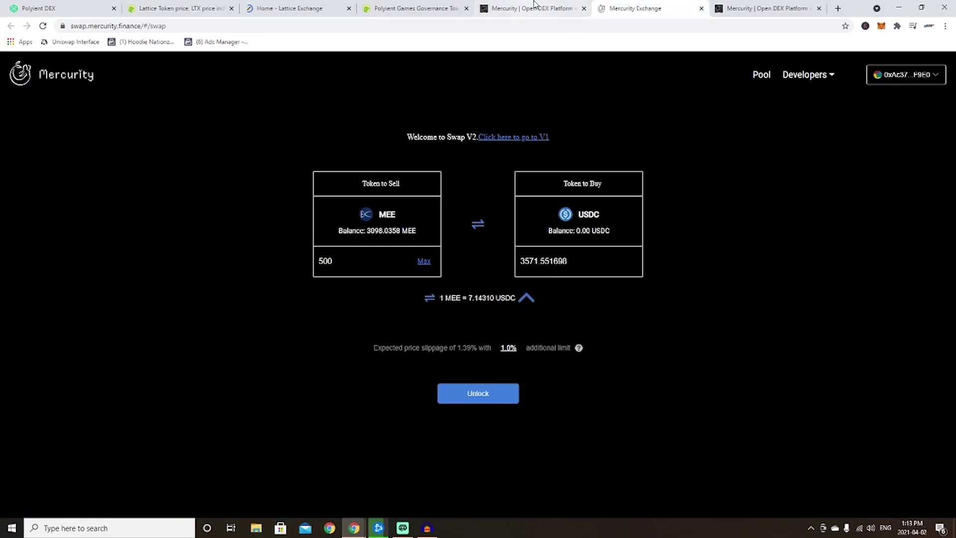
click(532, 8)
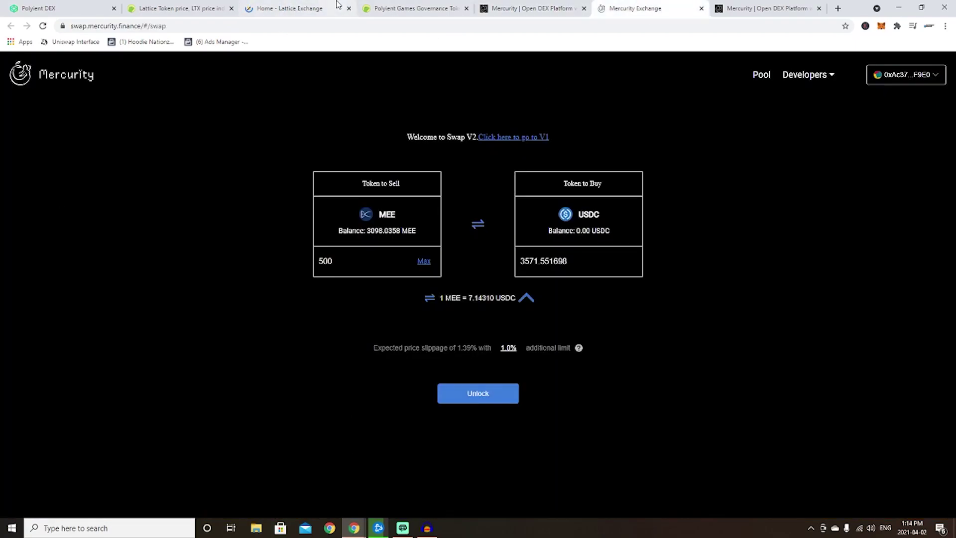
click(187, 8)
click(291, 8)
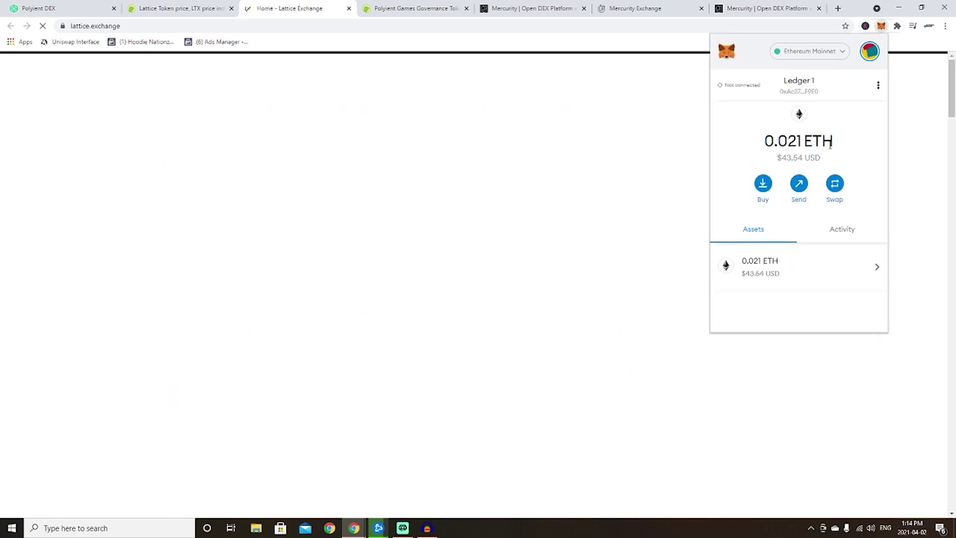
scroll(829, 145, down, 1)
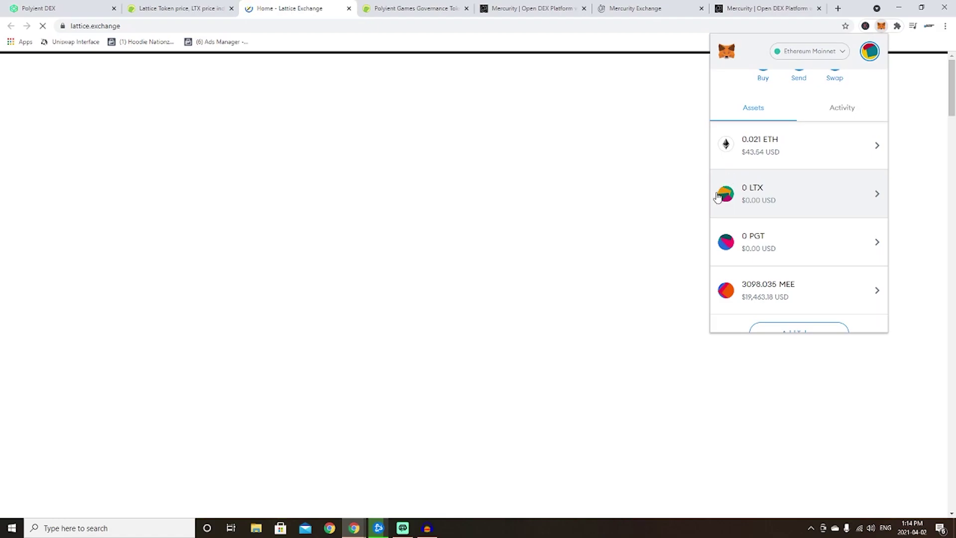
scroll(790, 212, down, 1)
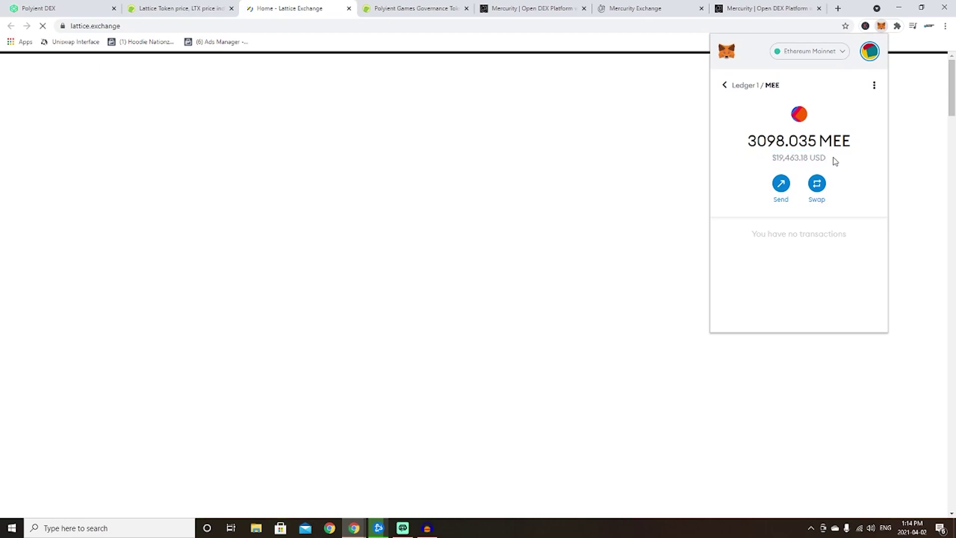
Highlight the $19,463.18 MEE value, go back to the asset list, and reopen MEE.
click(828, 159)
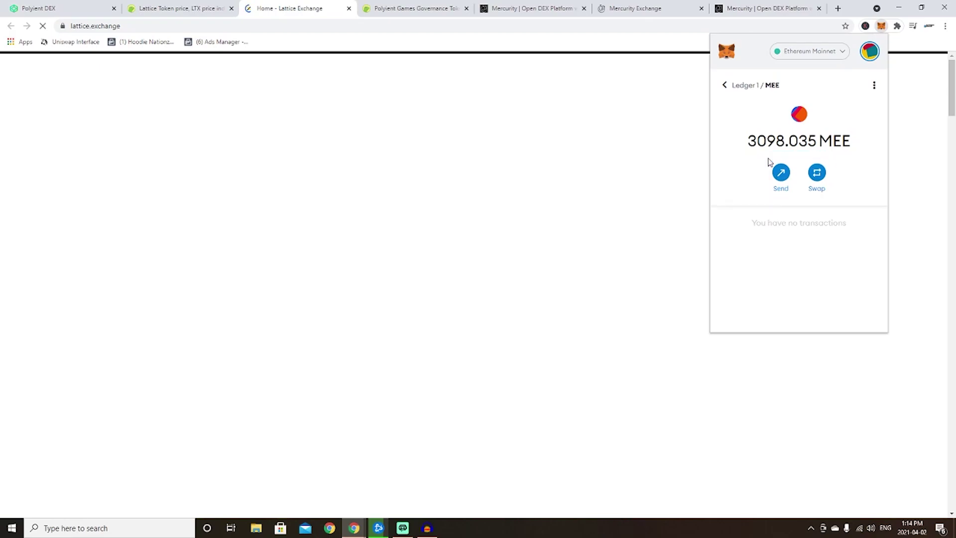
click(724, 85)
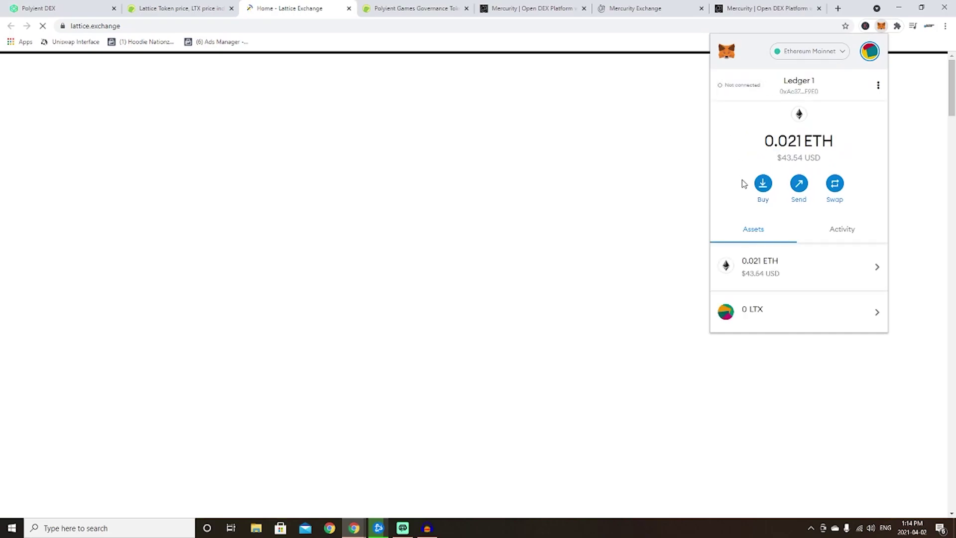
scroll(742, 189, down, 3)
click(774, 277)
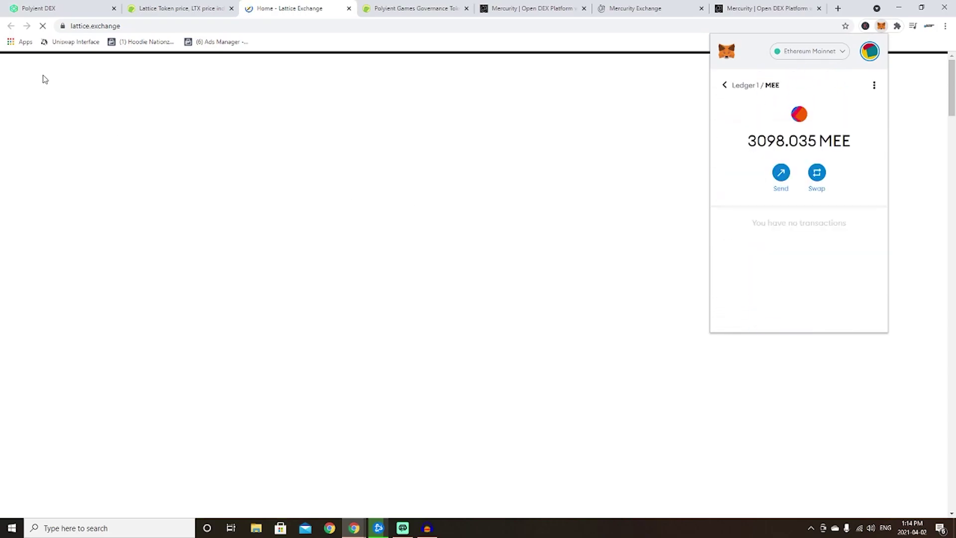